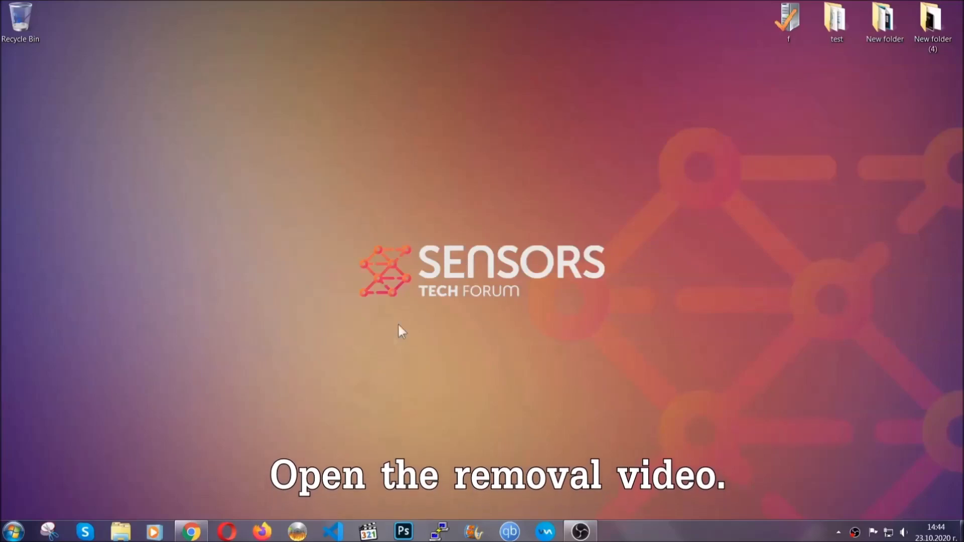
# In Chrome, follow the sensorstechforum.com link in the ransomware-removal video's description.
pyautogui.click(191, 532)
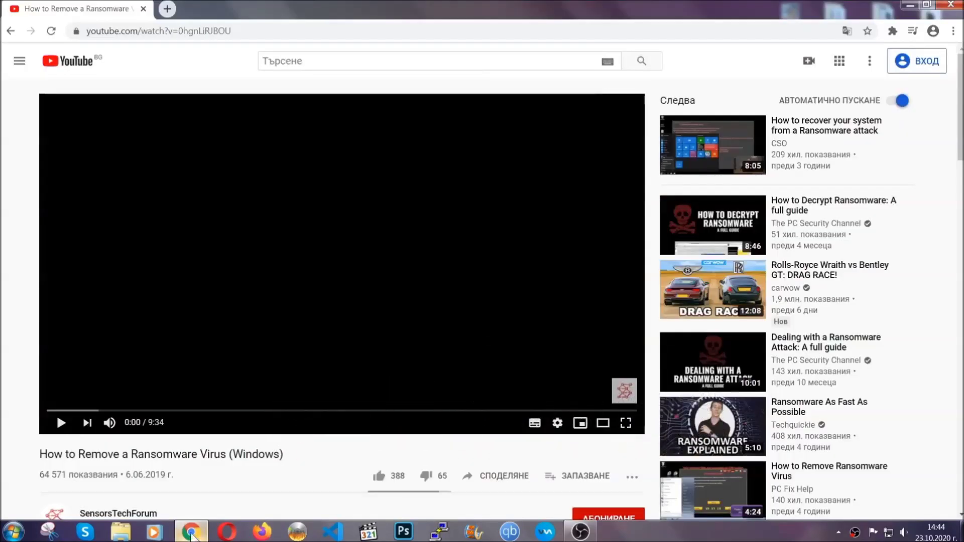
pyautogui.scroll(-4, 177, 409)
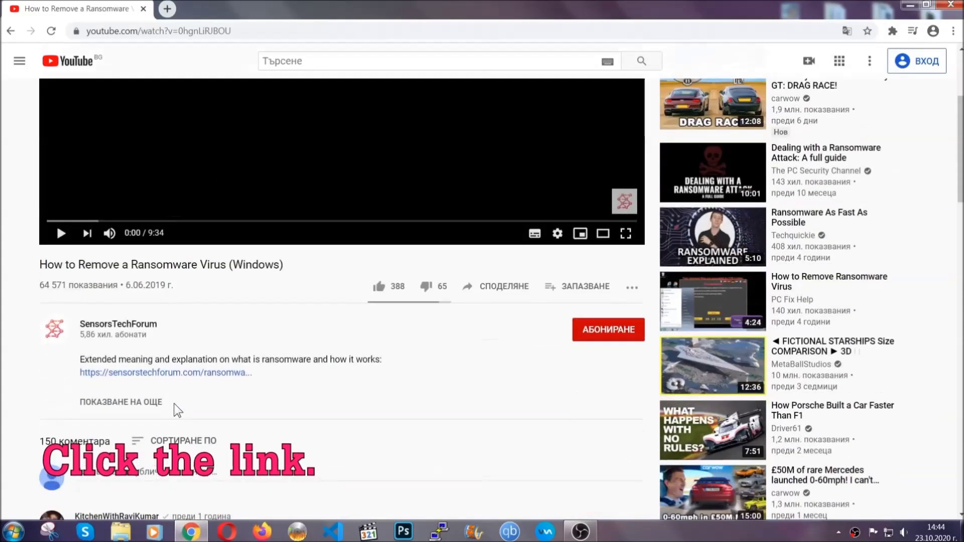
pyautogui.click(192, 374)
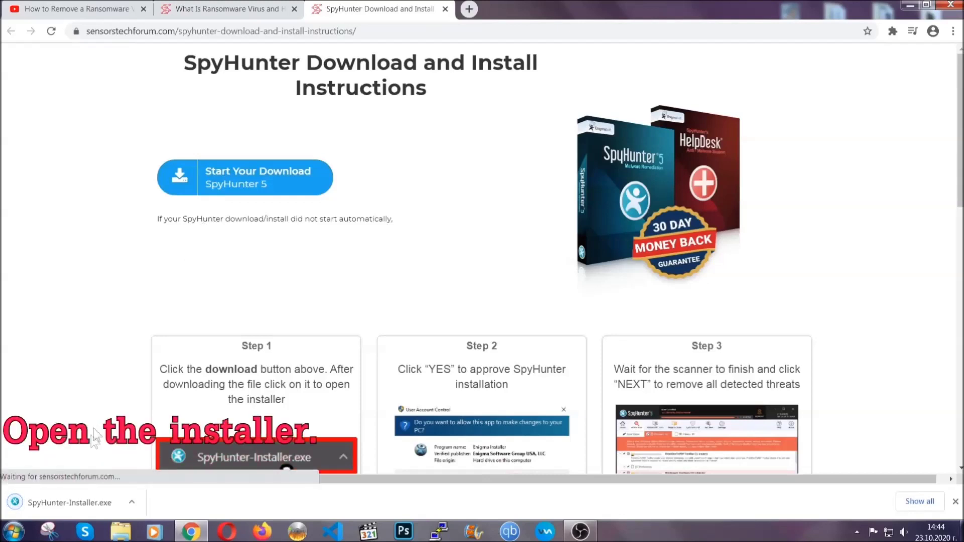
# Launch SpyHunter-Installer.exe from Chrome's downloads bar.
pyautogui.click(69, 501)
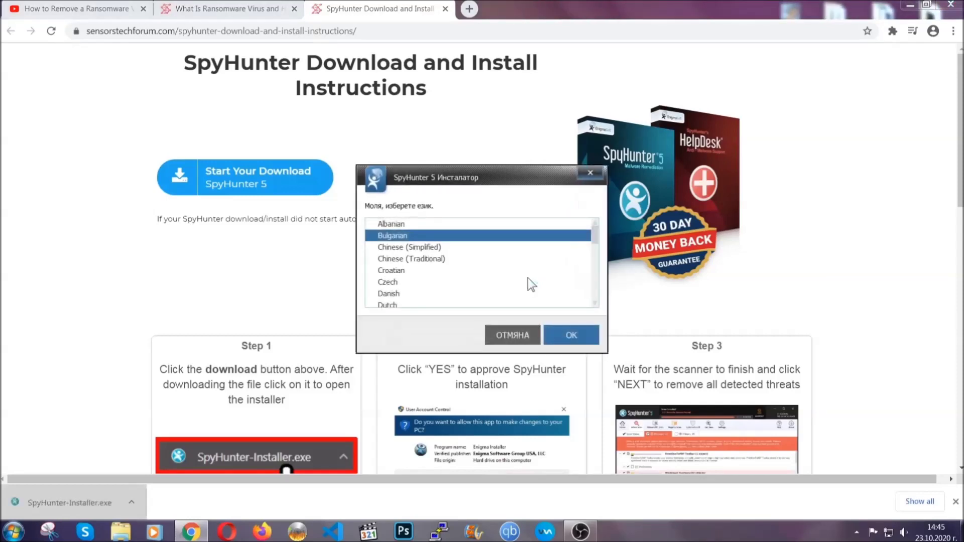
# Install SpyHunter 5 in English, accepting the EULA and Privacy Policy, then close the installer.
pyautogui.scroll(-2, 502, 280)
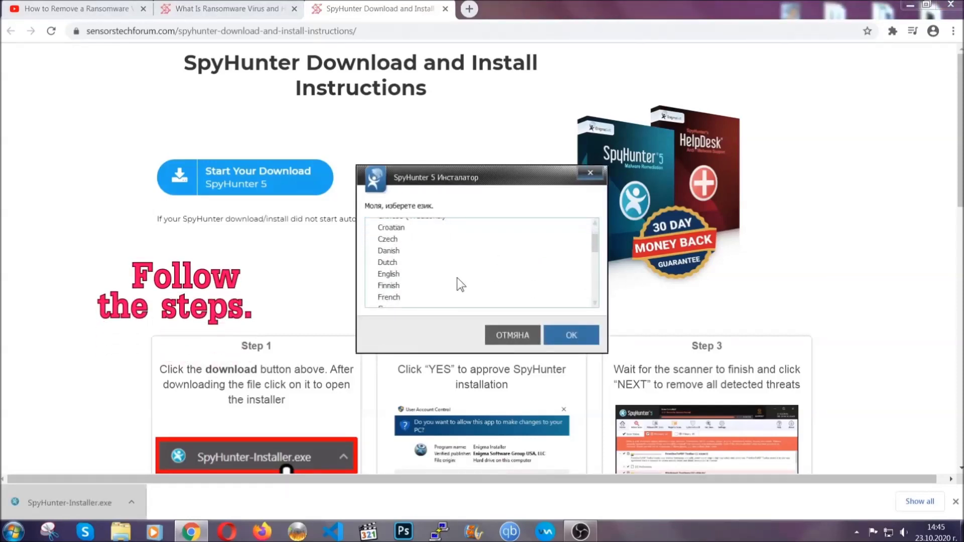
pyautogui.click(454, 275)
pyautogui.click(562, 334)
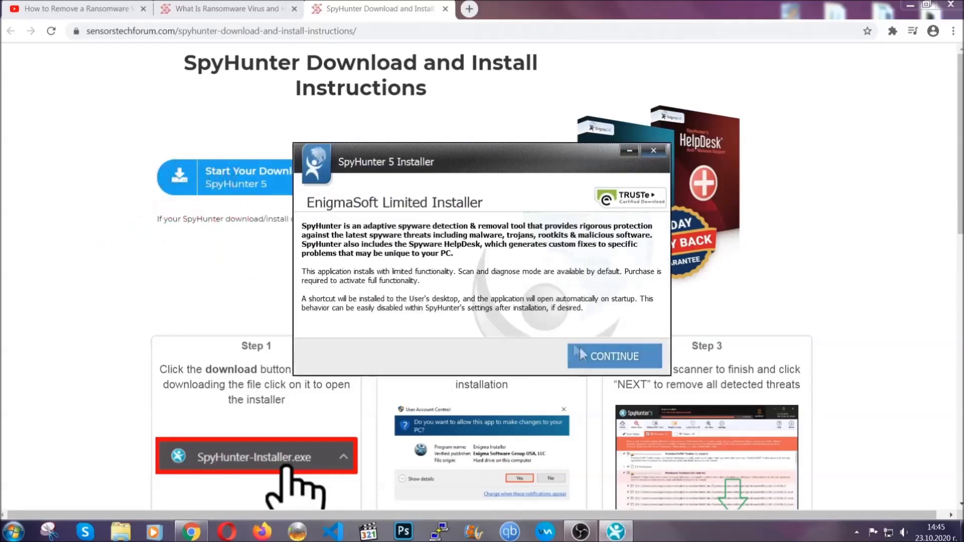
pyautogui.click(580, 352)
pyautogui.click(553, 326)
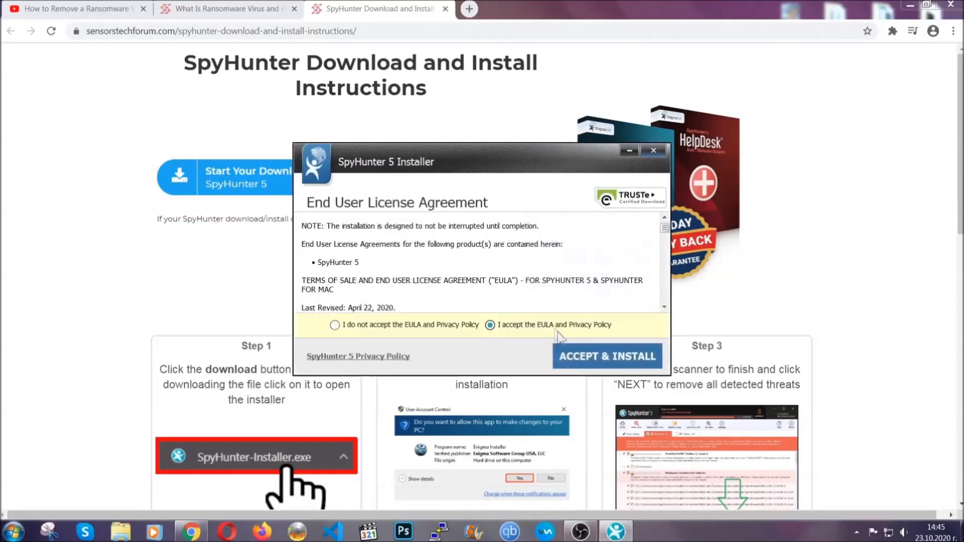
pyautogui.click(576, 356)
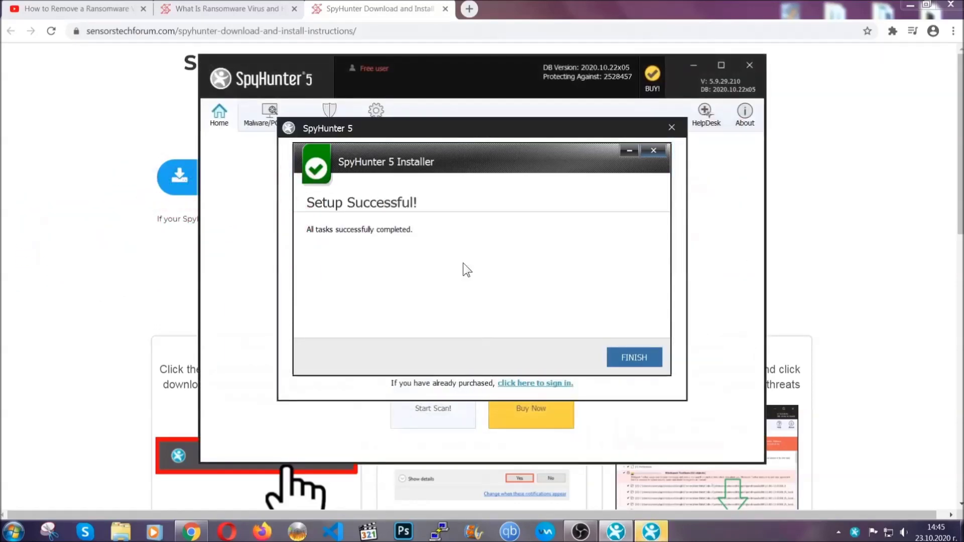
pyautogui.click(616, 360)
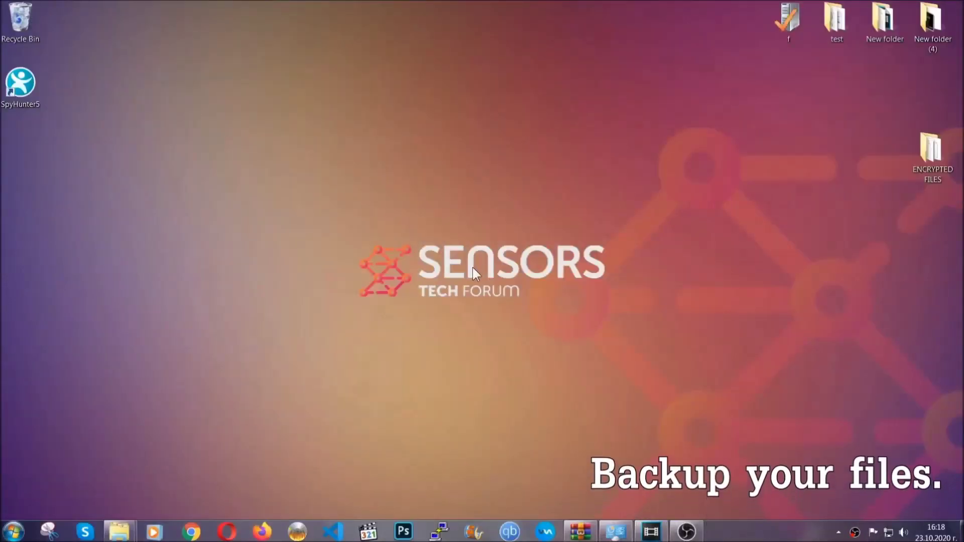
# Copy all six .efji files from the ENCRYPTED FILES folder.
pyautogui.doubleClick(926, 155)
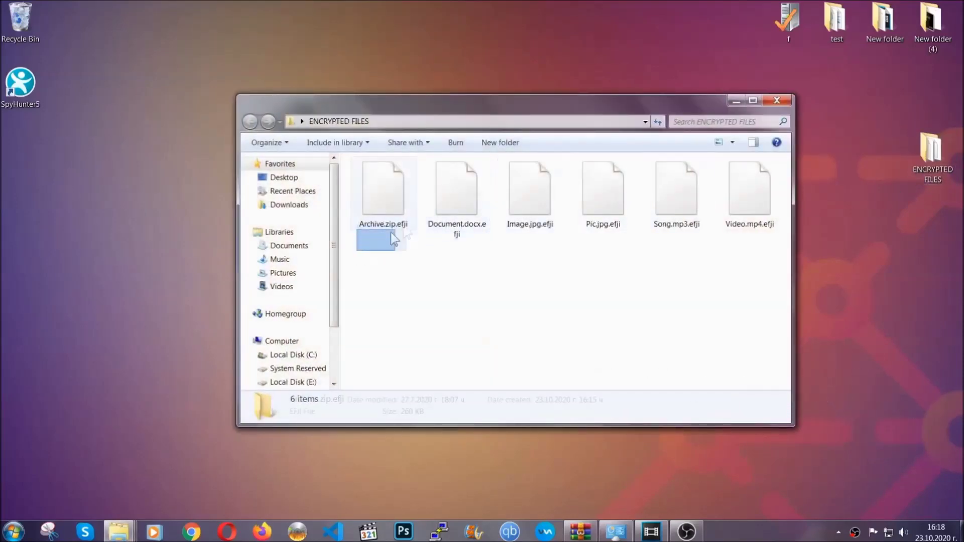
pyautogui.moveTo(391, 232); pyautogui.dragTo(754, 178)
pyautogui.rightClick(755, 178)
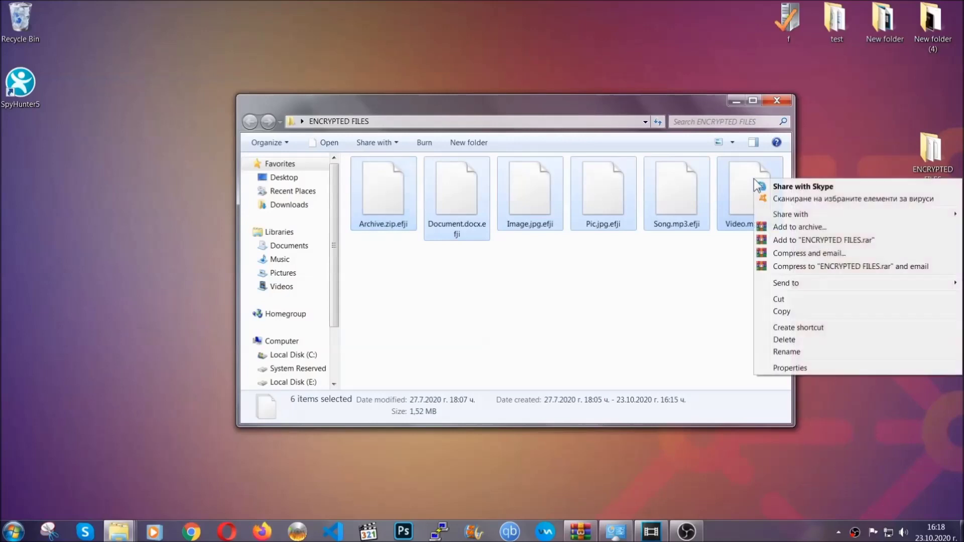
pyautogui.click(781, 312)
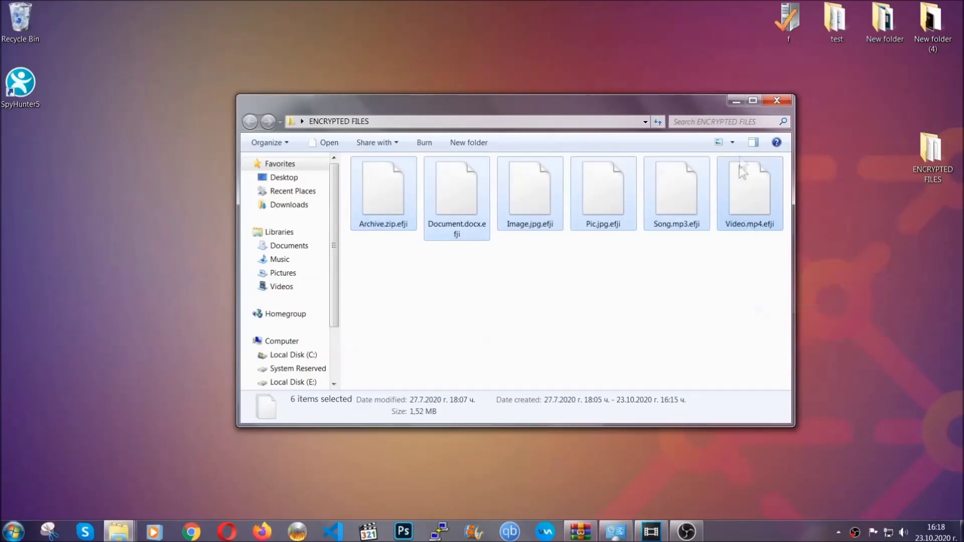
pyautogui.click(737, 101)
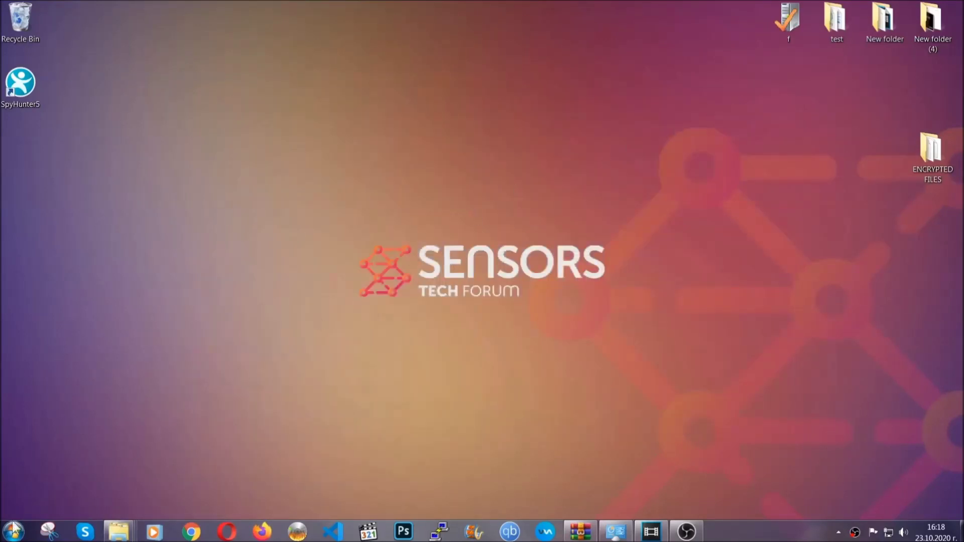
# Paste the copied files onto FLASH DRIVE (H:) and close its window.
pyautogui.click(13, 531)
pyautogui.click(182, 374)
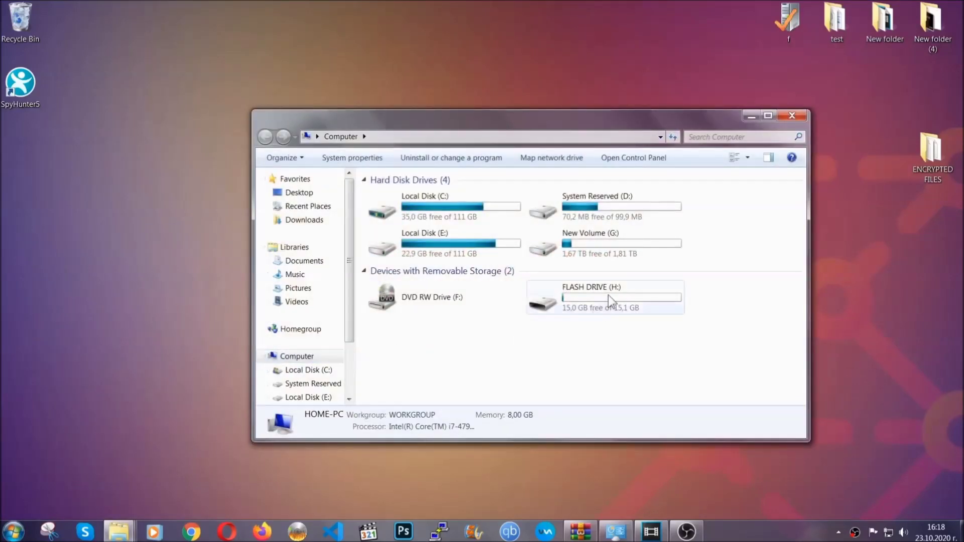
pyautogui.doubleClick(607, 294)
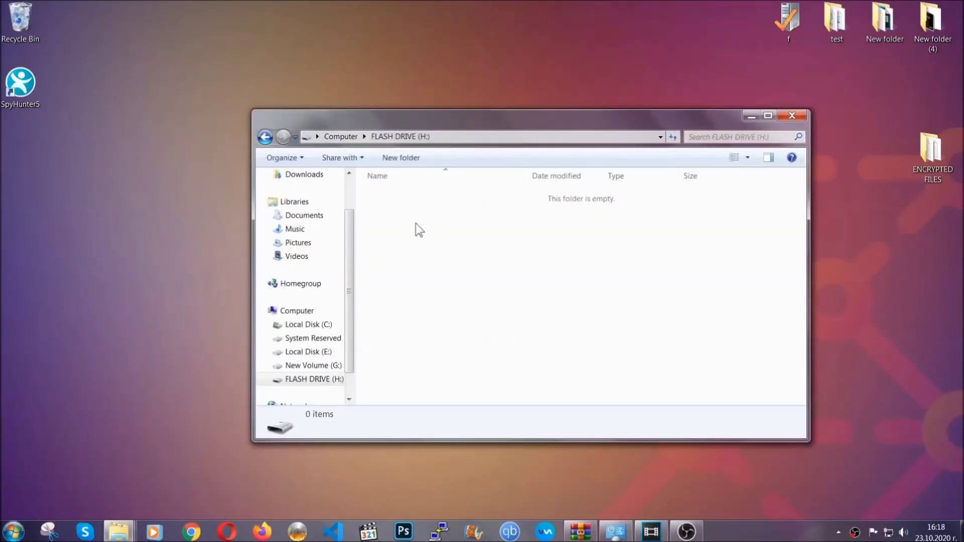
pyautogui.rightClick(415, 230)
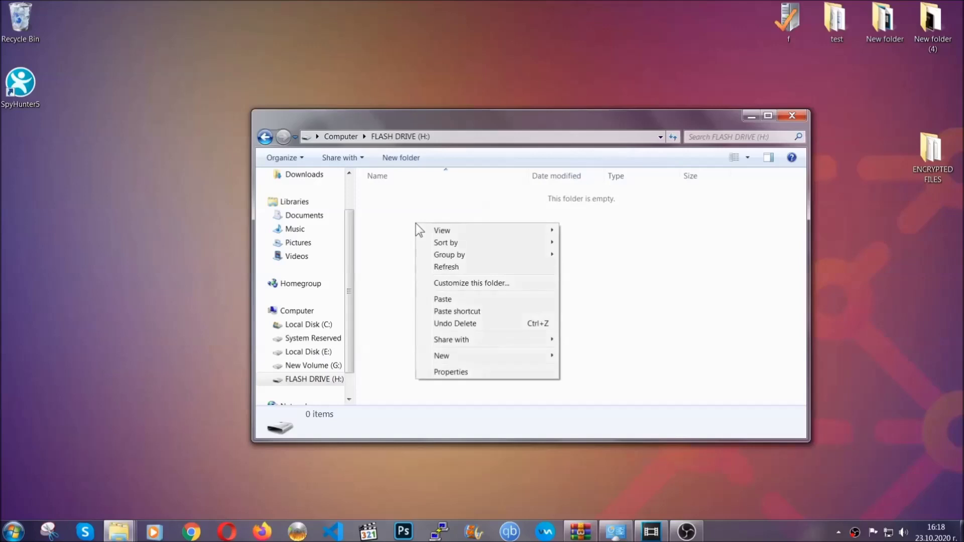
pyautogui.click(439, 300)
pyautogui.click(439, 300)
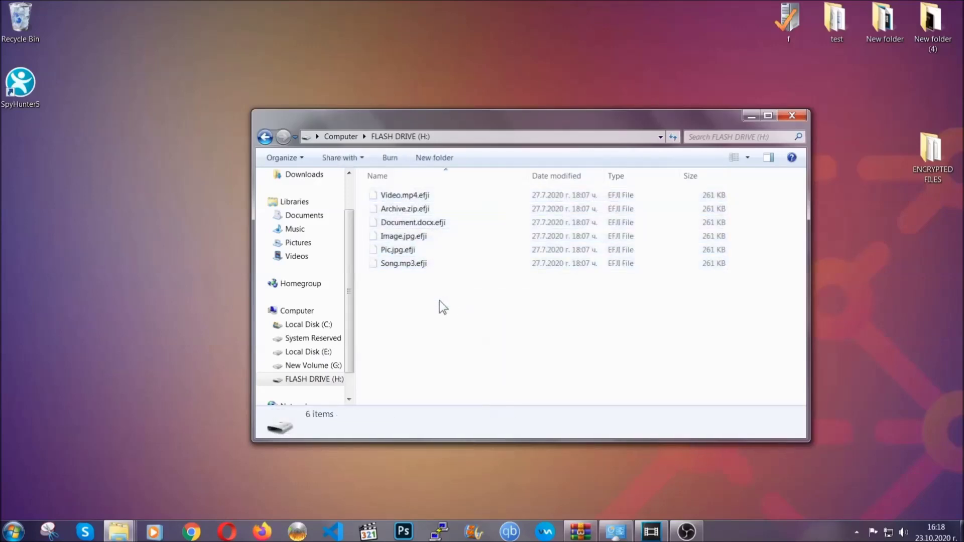
pyautogui.click(793, 116)
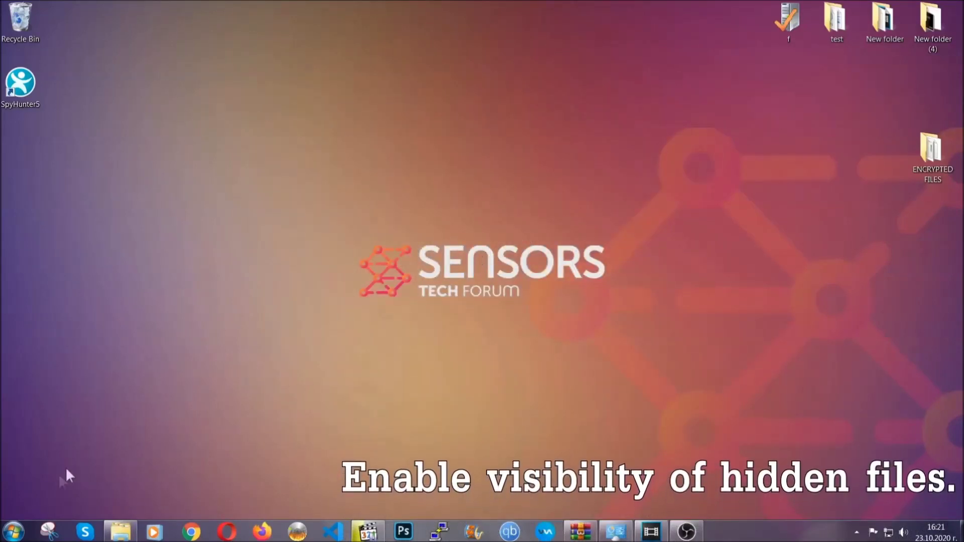
# Search 'hidden files and folders' and set Folder Options to show hidden files, folders and drives.
pyautogui.click(13, 531)
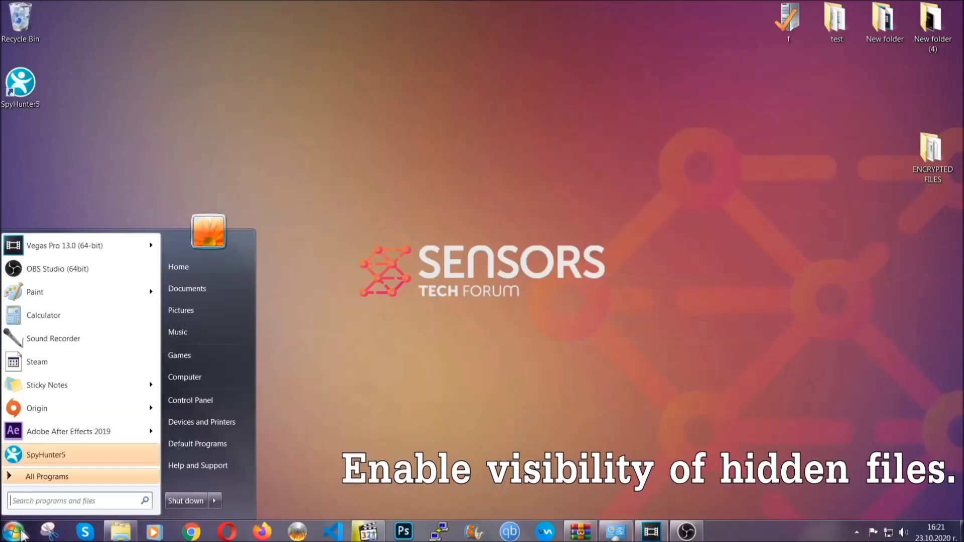
pyautogui.click(41, 493)
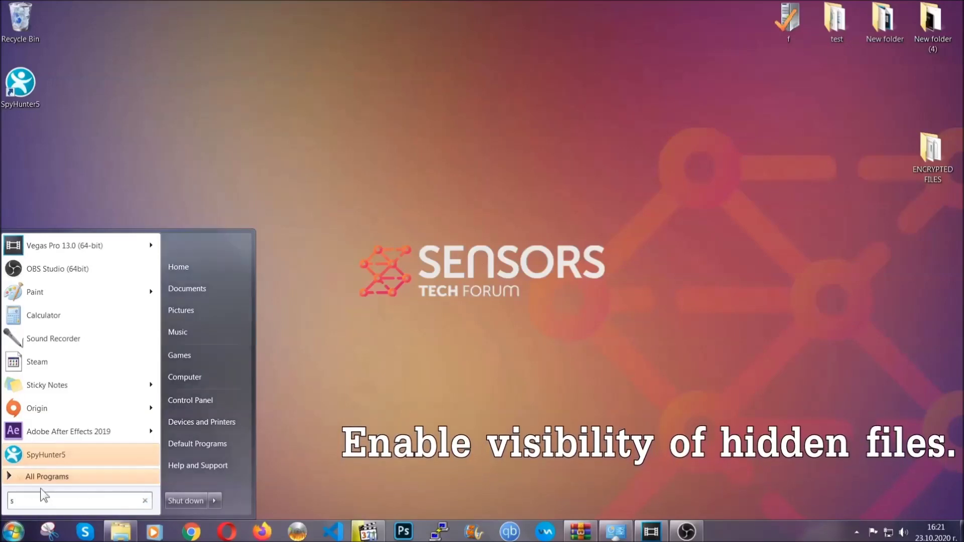
pyautogui.write('showh')
pyautogui.press('BackSpace')
pyautogui.write('hidden f')
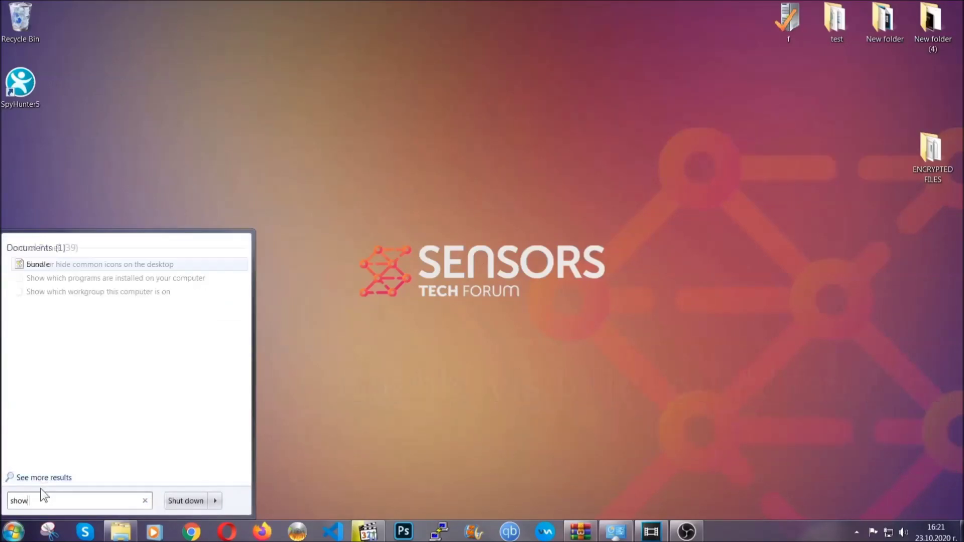
pyautogui.write('iles and folders')
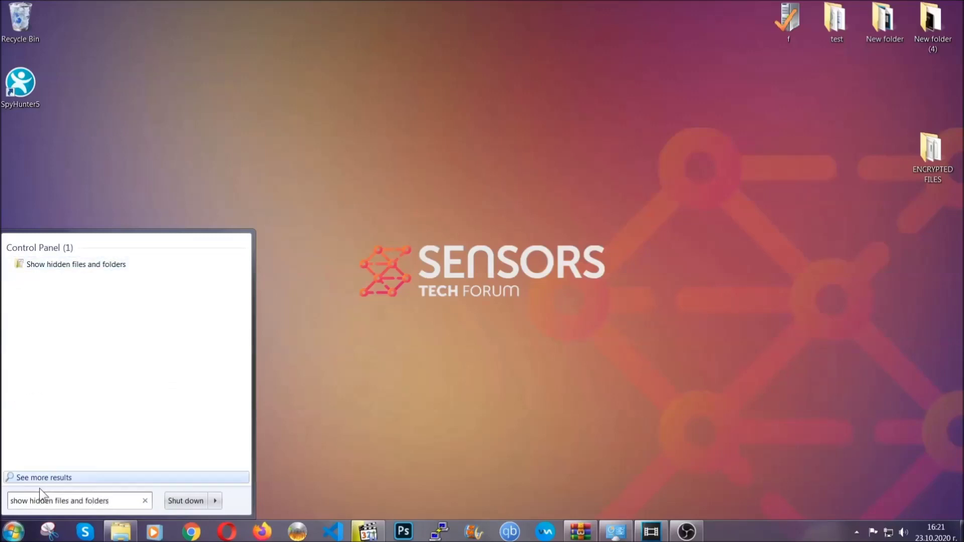
pyautogui.click(114, 265)
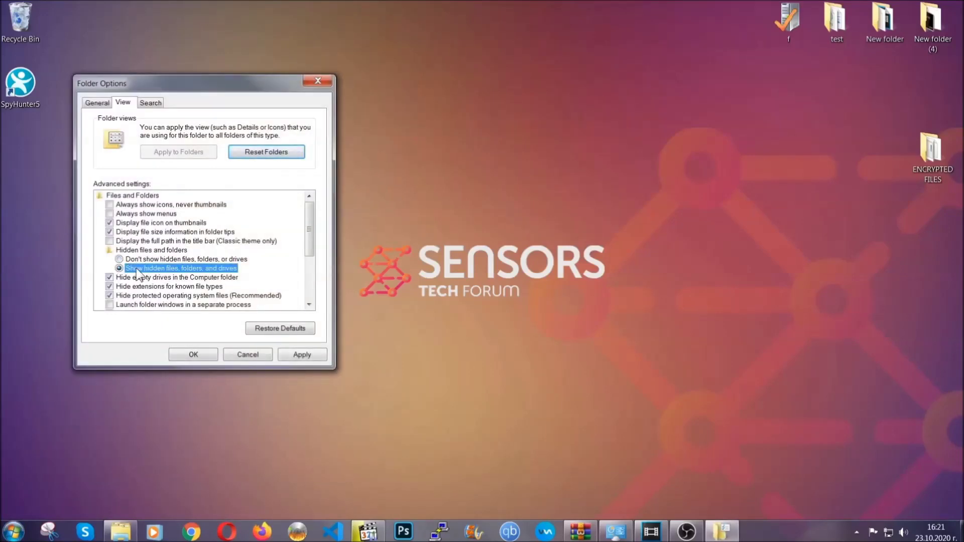
pyautogui.click(299, 356)
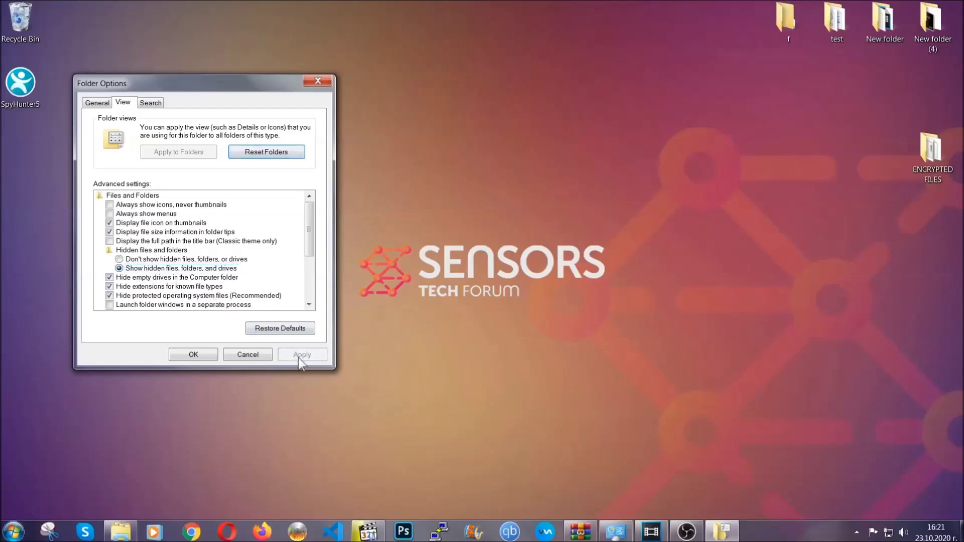
pyautogui.click(193, 354)
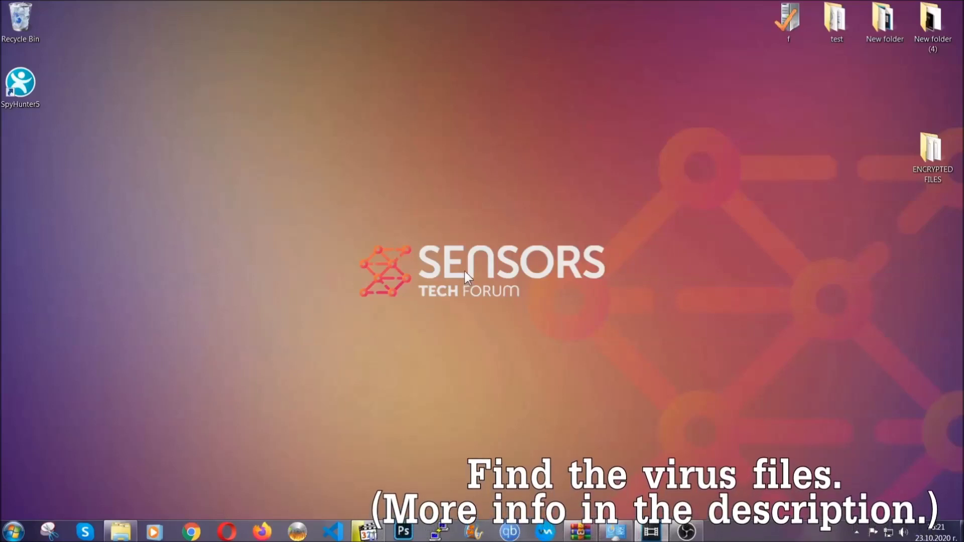
# Search Computer for 'fileextension:exe Example Vir' and select the EXAMPLE VIRUS NAME result.
pyautogui.click(13, 532)
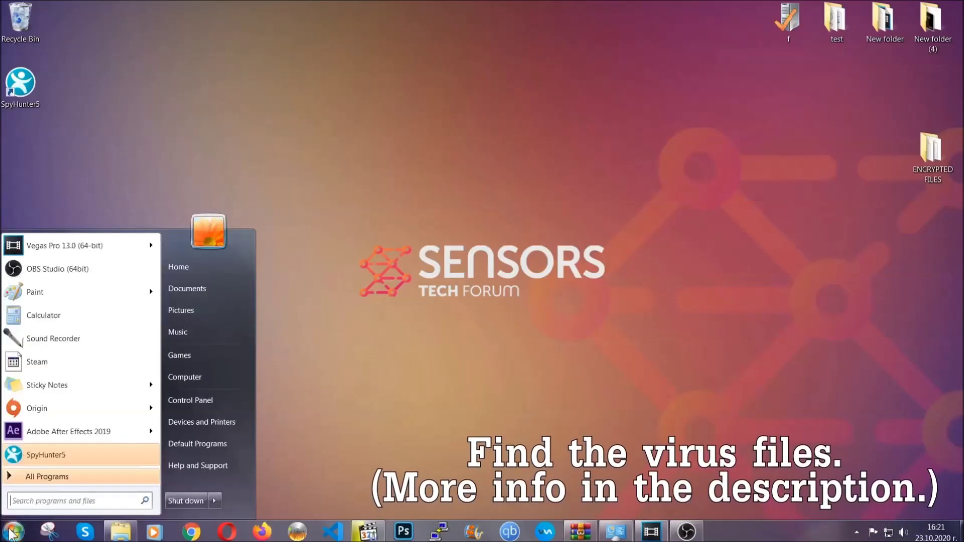
pyautogui.click(198, 375)
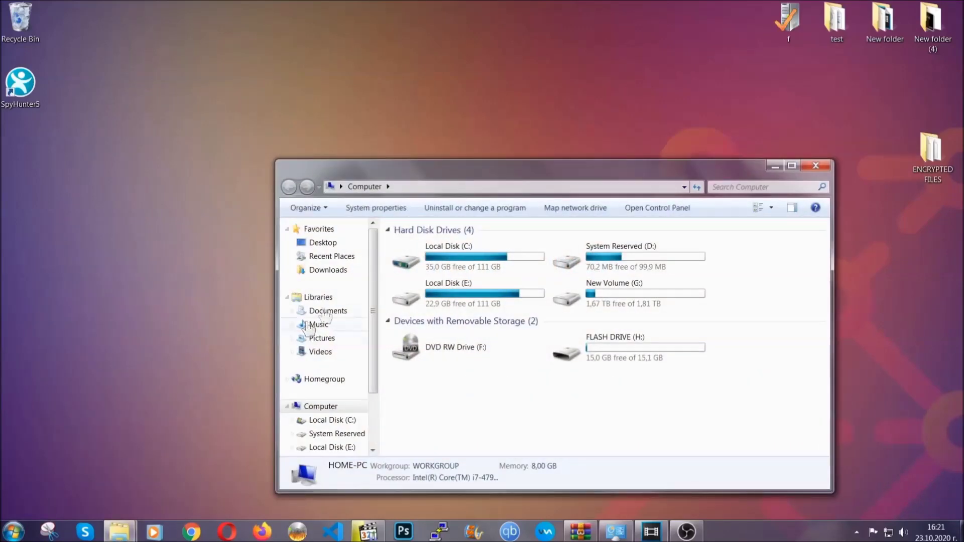
pyautogui.moveTo(524, 176); pyautogui.dragTo(460, 134)
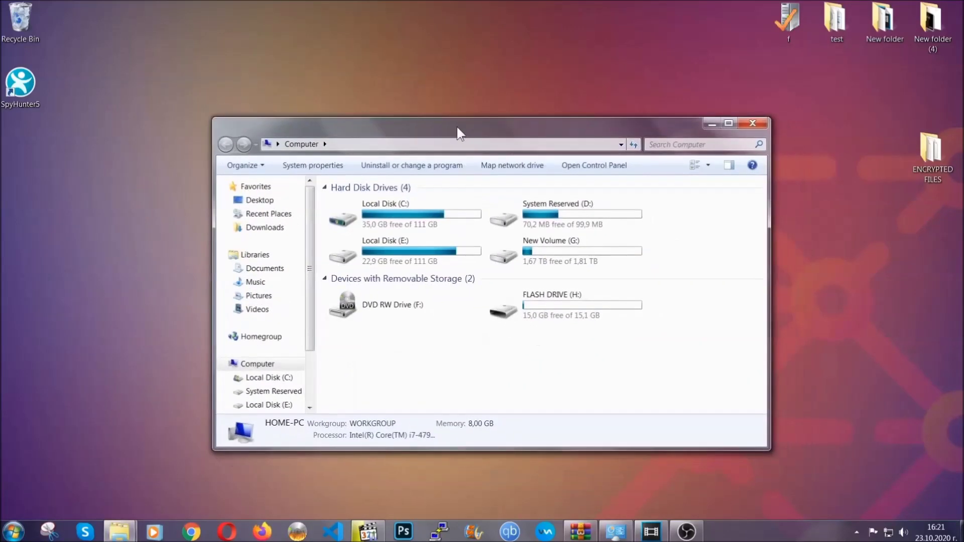
pyautogui.click(655, 145)
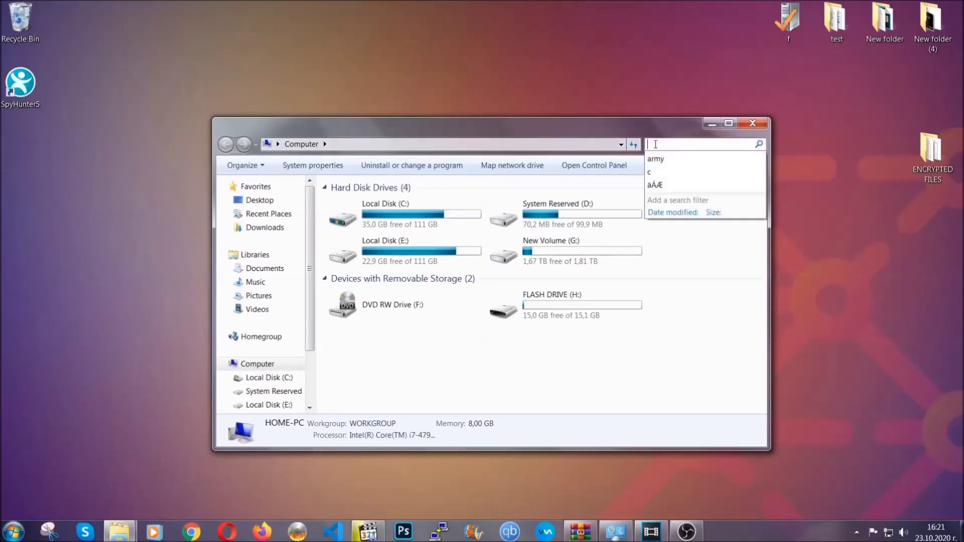
pyautogui.write('file')
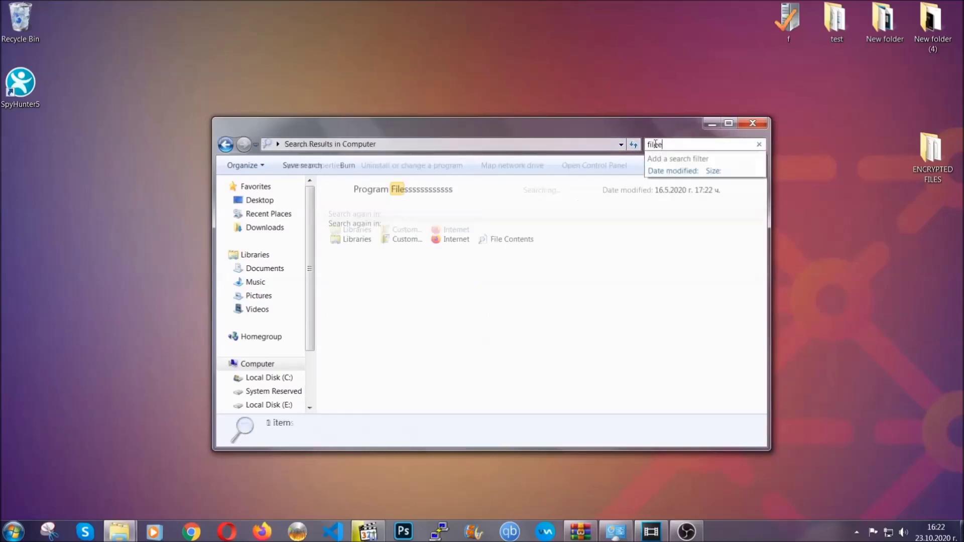
pyautogui.write('extension:exe')
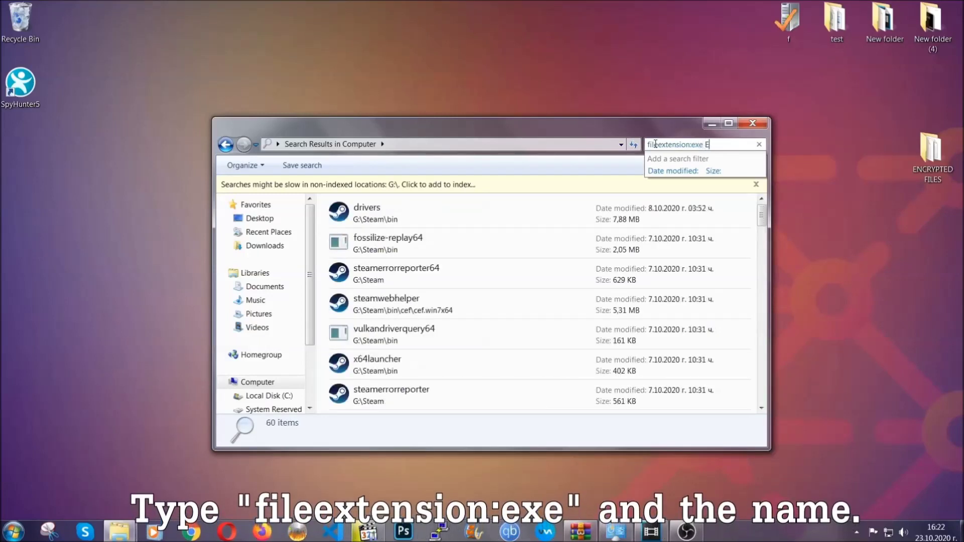
pyautogui.write(' Example Virus Name')
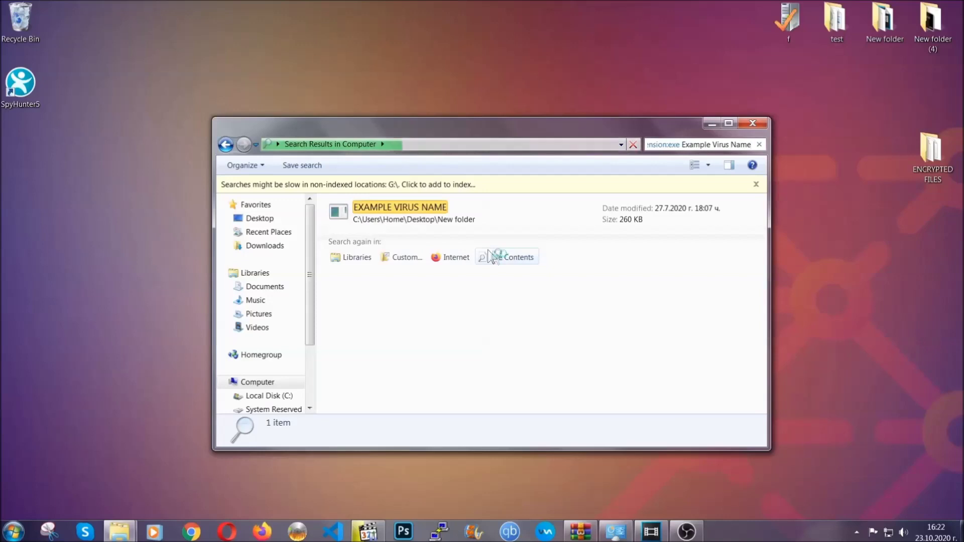
pyautogui.click(421, 205)
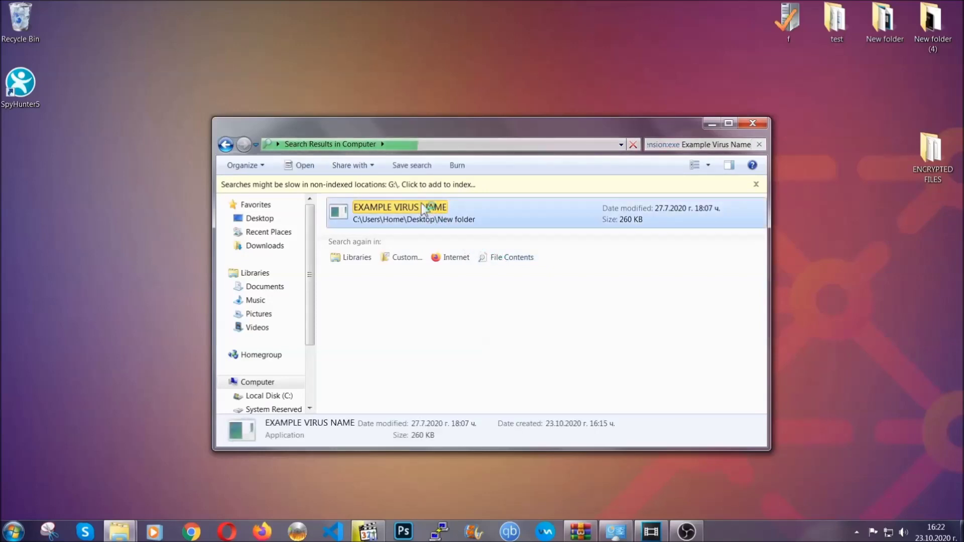
# Delete EXAMPLE VIRUS NAME to the Recycle Bin and close the search window.
pyautogui.rightClick(425, 211)
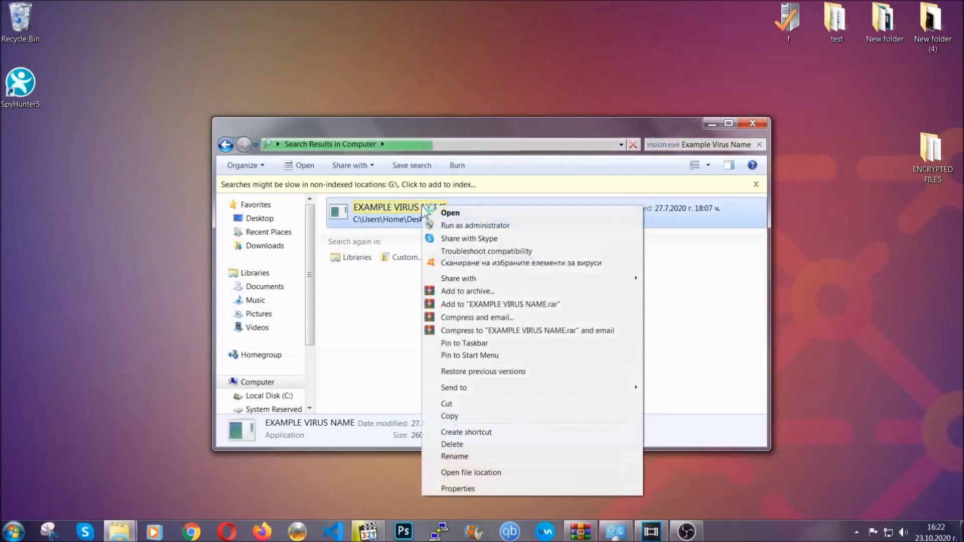
pyautogui.click(466, 444)
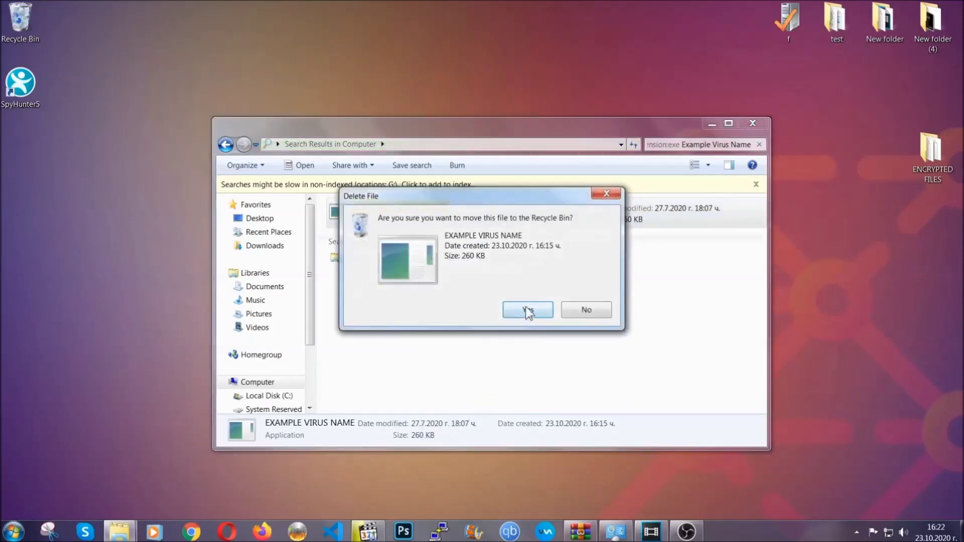
pyautogui.click(527, 312)
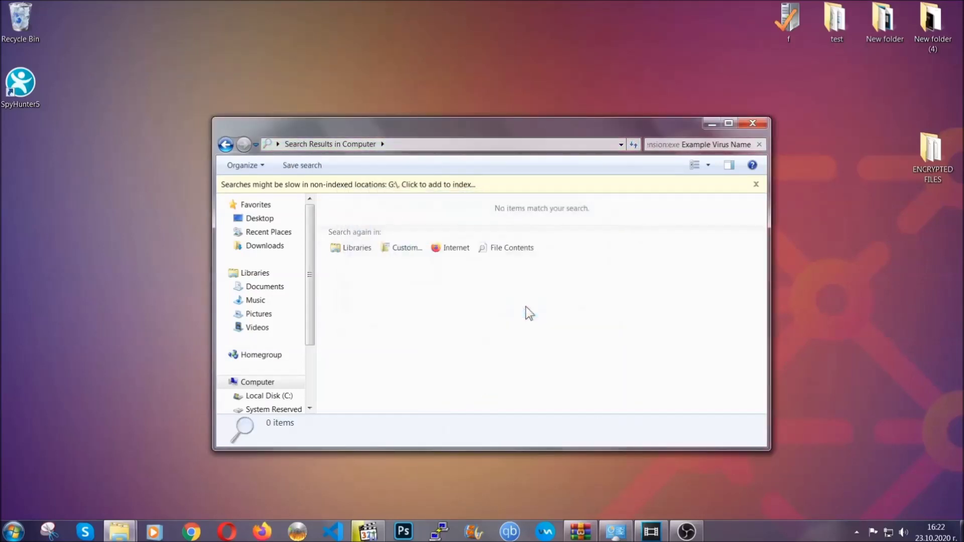
pyautogui.click(753, 122)
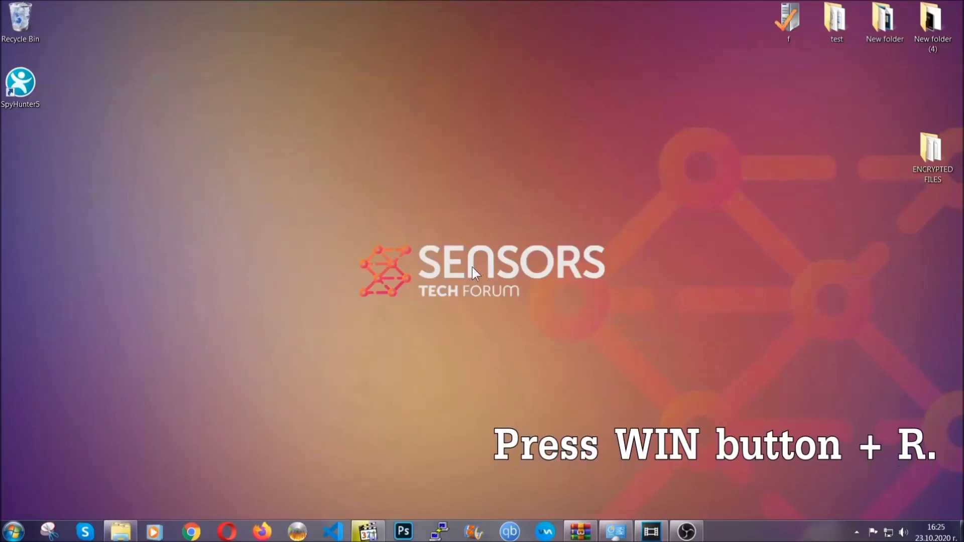
# Run REGEDIT from the Win+R dialog, replacing the old cmd entry.
pyautogui.press('super+r')
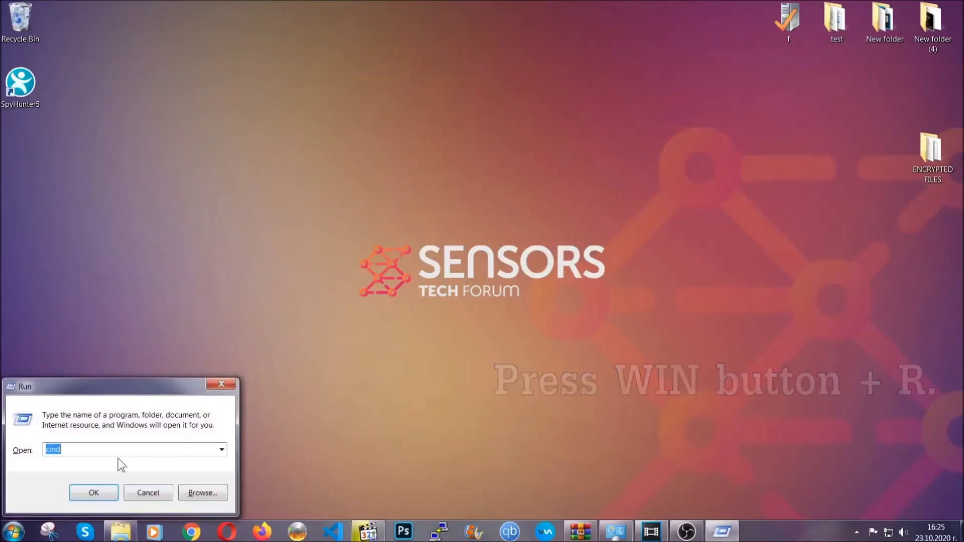
pyautogui.click(91, 457)
pyautogui.doubleClick(91, 457)
pyautogui.write('REGEDIT')
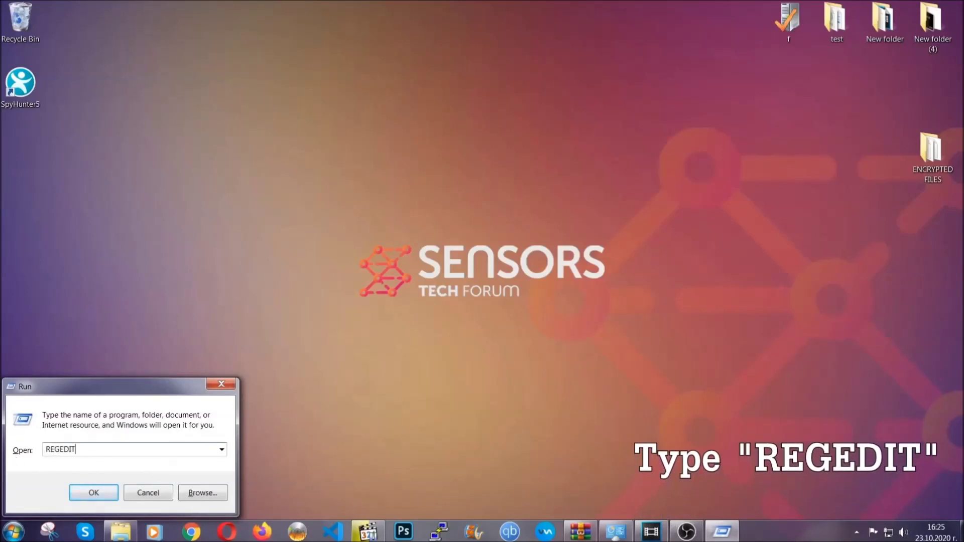
pyautogui.click(83, 491)
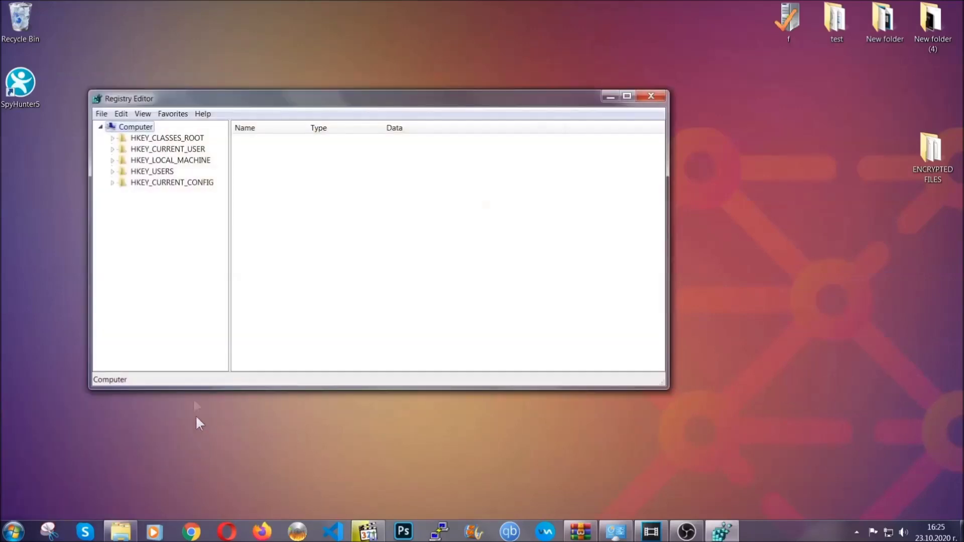
# Export the entire registry to the desktop as the file BACKUP.
pyautogui.click(101, 114)
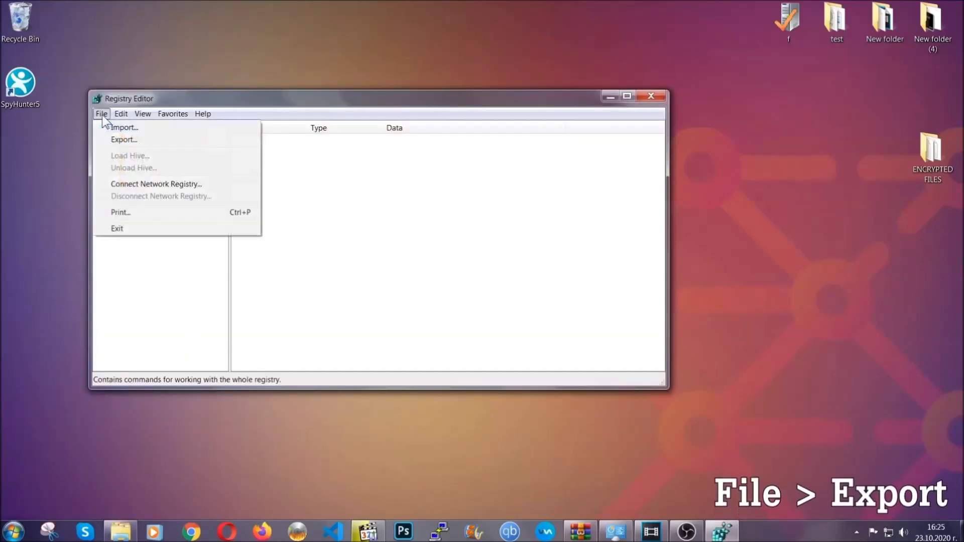
pyautogui.click(125, 139)
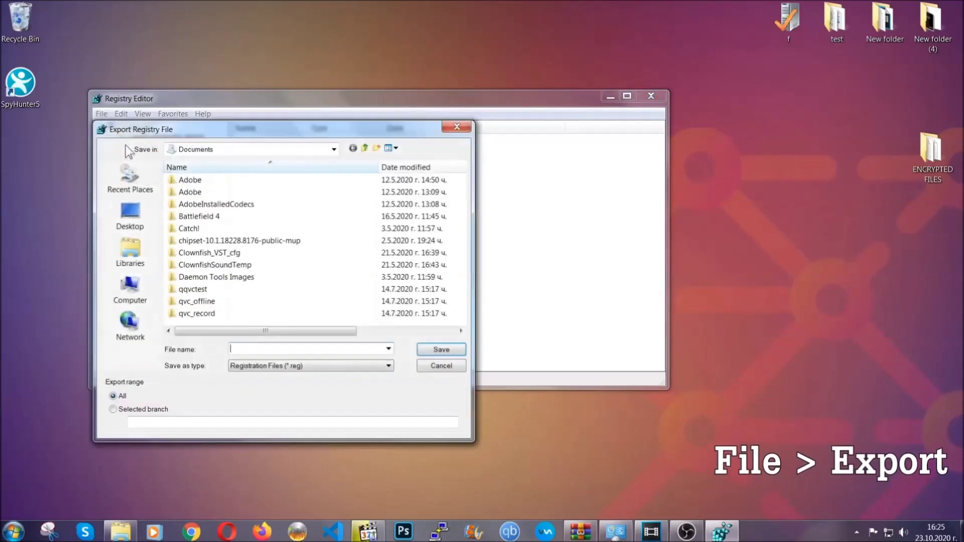
pyautogui.click(128, 214)
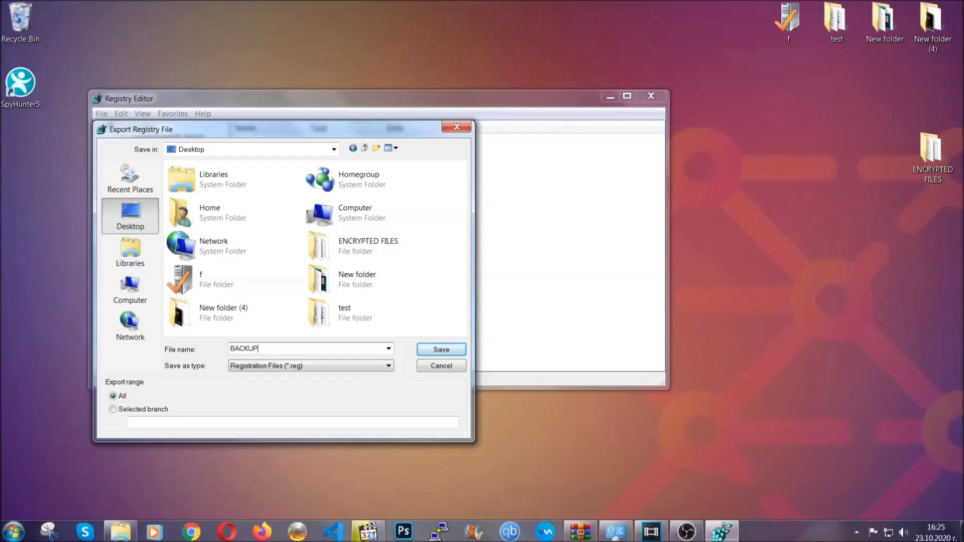
pyautogui.click(435, 351)
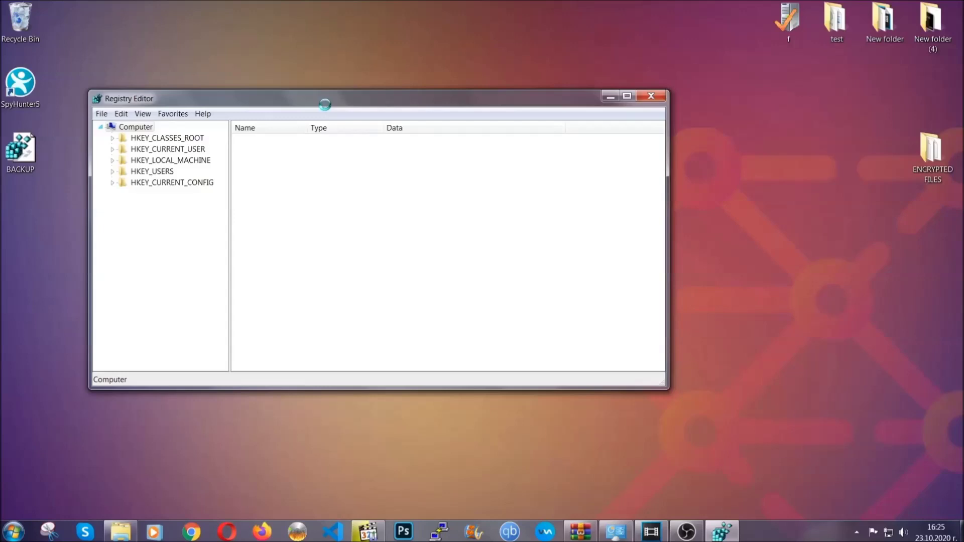
pyautogui.moveTo(324, 104); pyautogui.dragTo(421, 136)
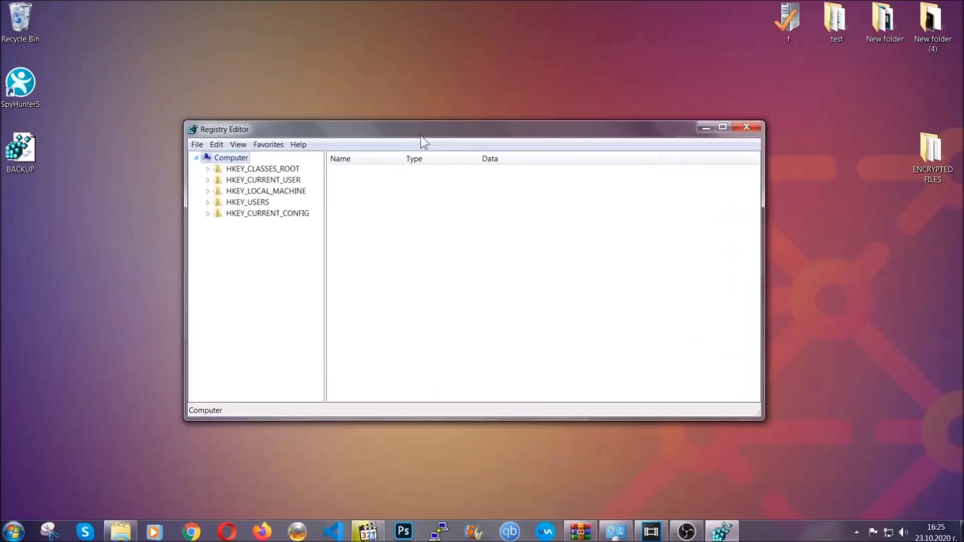
pyautogui.click(197, 146)
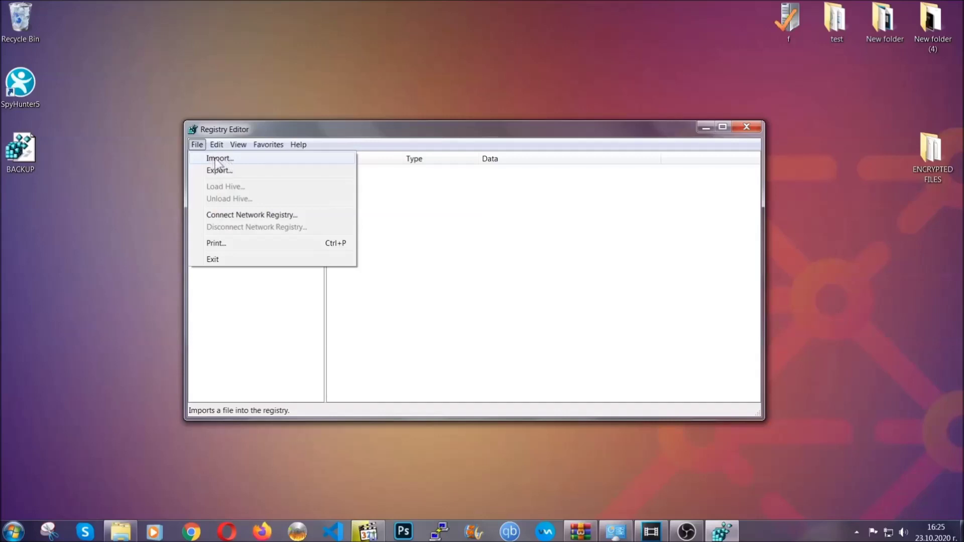
# Find the RunOnce key, then open the adjacent Run key listing the THE VIRUS value.
pyautogui.click(198, 145)
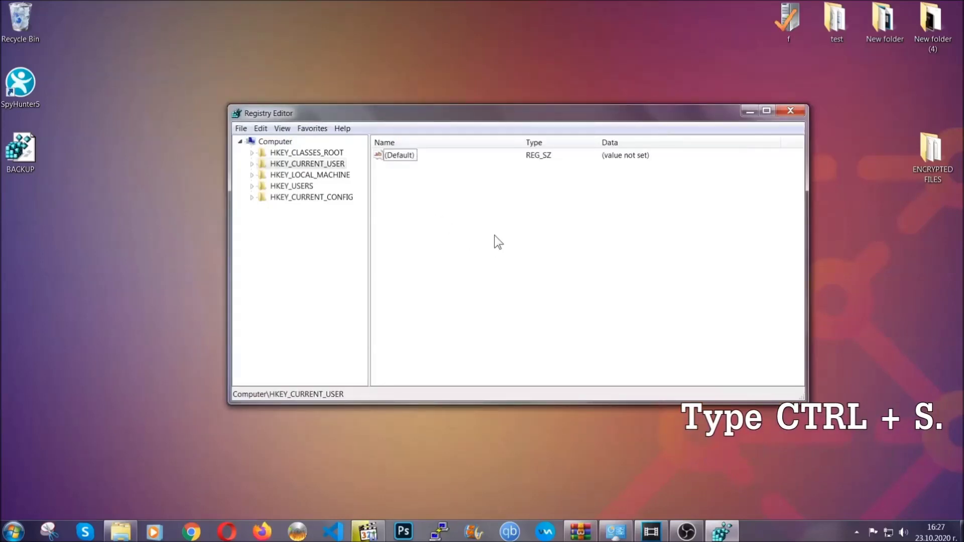
pyautogui.hotkey('ctrl', 'f')
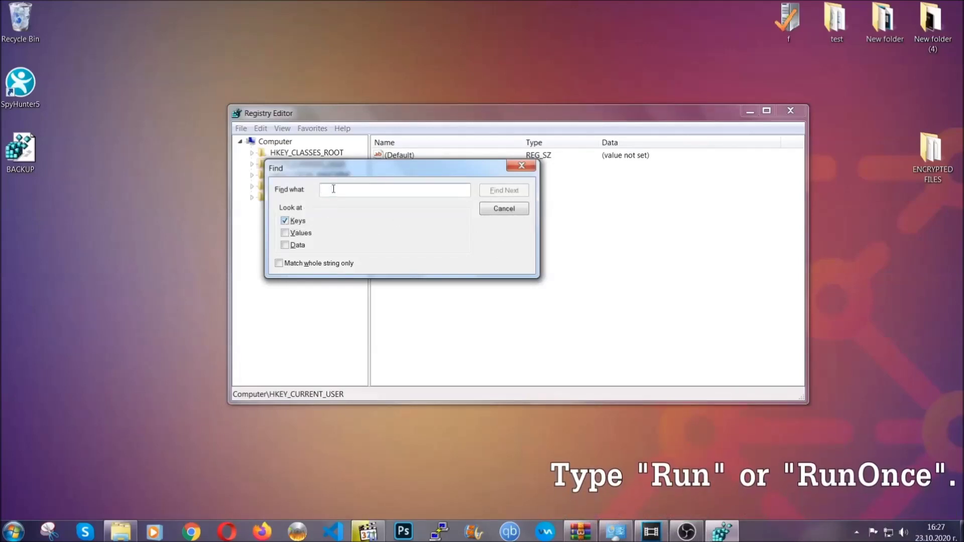
pyautogui.write('RunO')
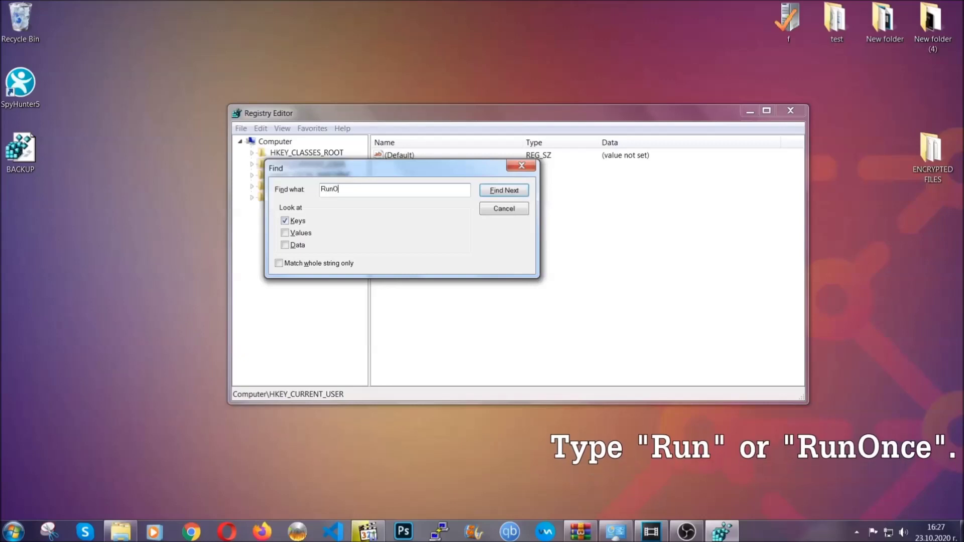
pyautogui.write('nce')
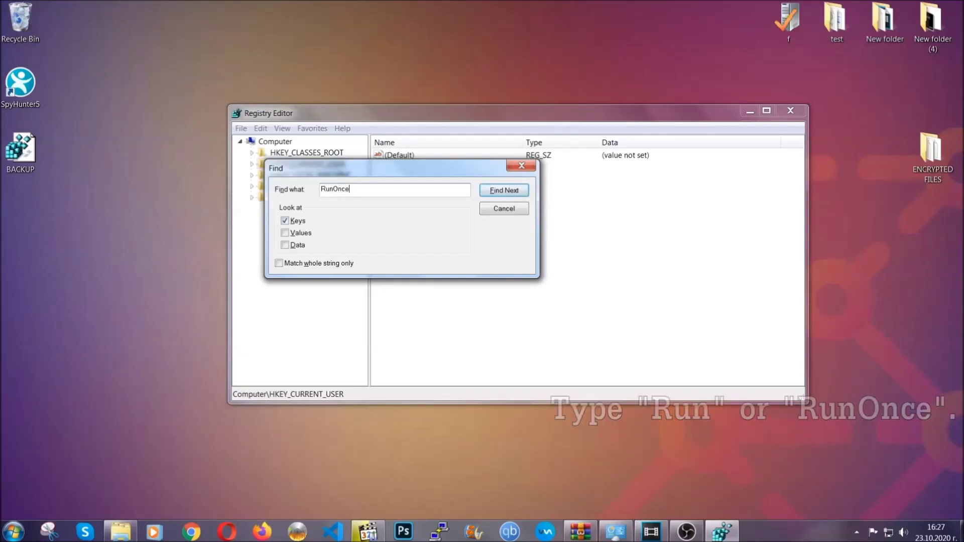
pyautogui.click(516, 196)
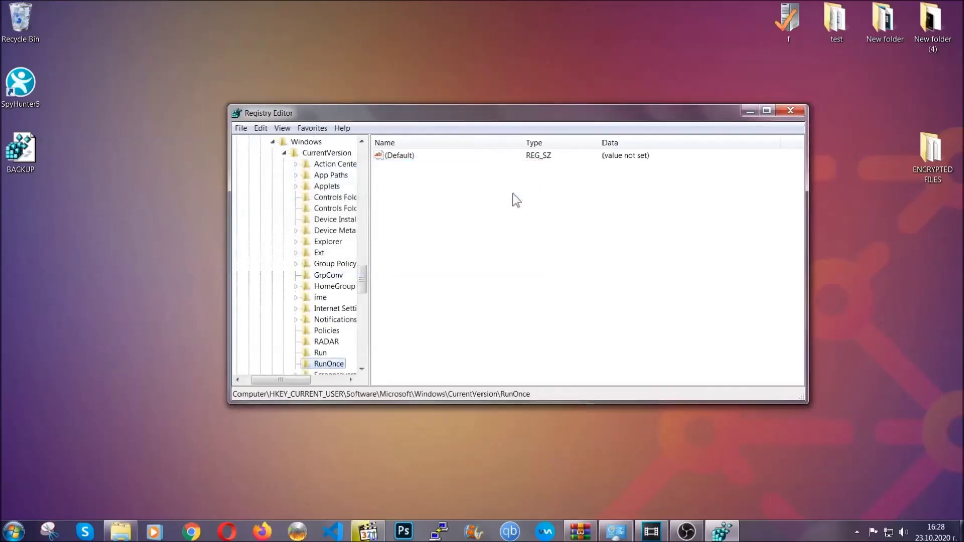
pyautogui.moveTo(363, 279); pyautogui.dragTo(363, 291)
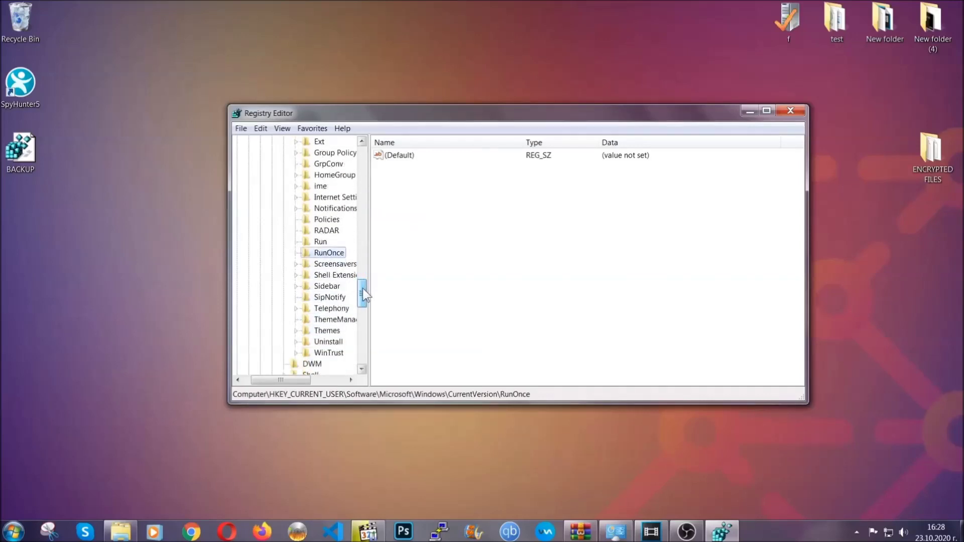
pyautogui.click(320, 242)
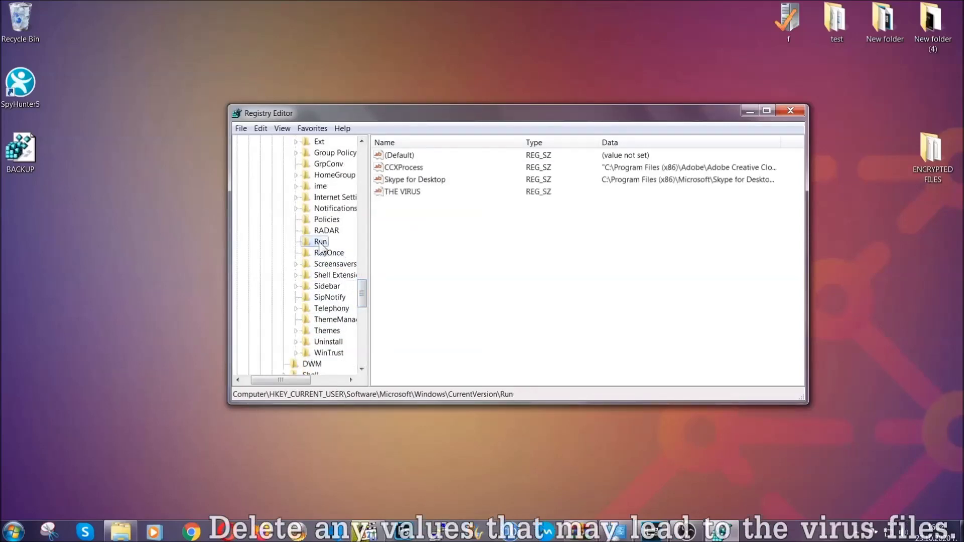
# Delete the THE VIRUS startup value from the Run key and confirm the deletion.
pyautogui.click(395, 193)
pyautogui.rightClick(395, 193)
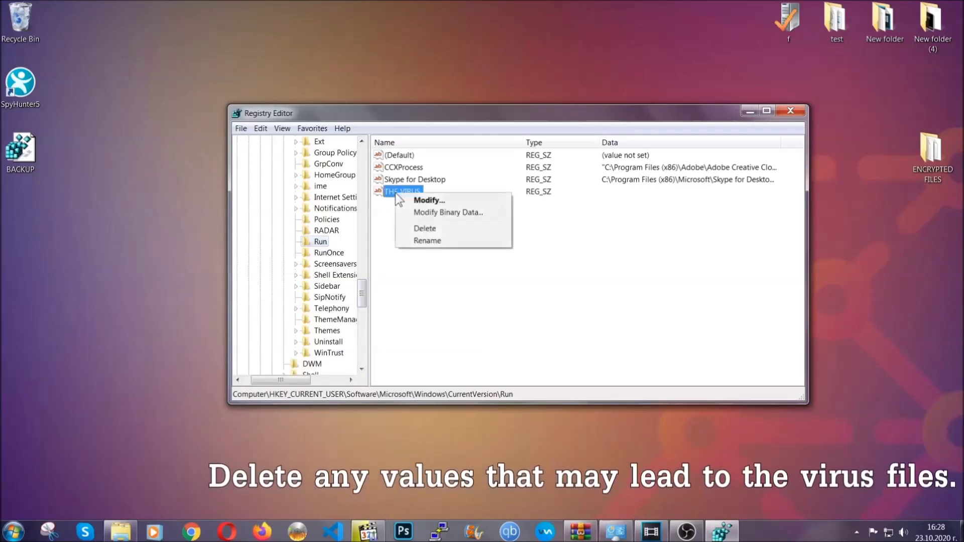
pyautogui.click(415, 229)
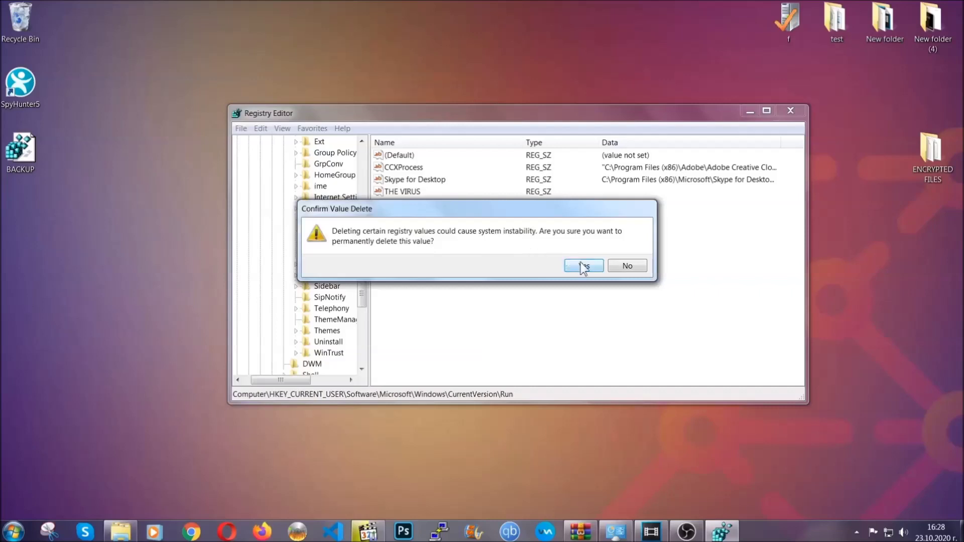
pyautogui.click(583, 266)
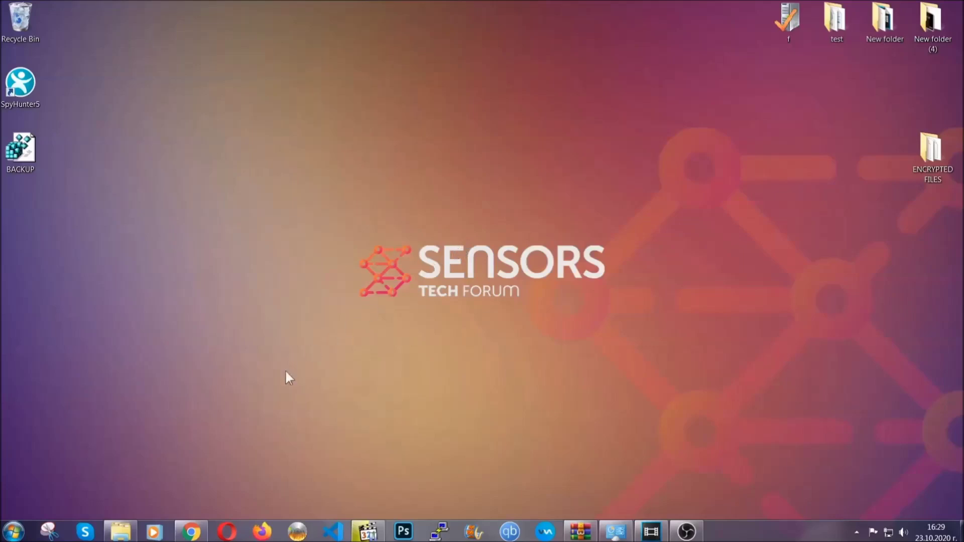
# Bring the Chrome file-recovery article back and select its full web address.
pyautogui.click(190, 532)
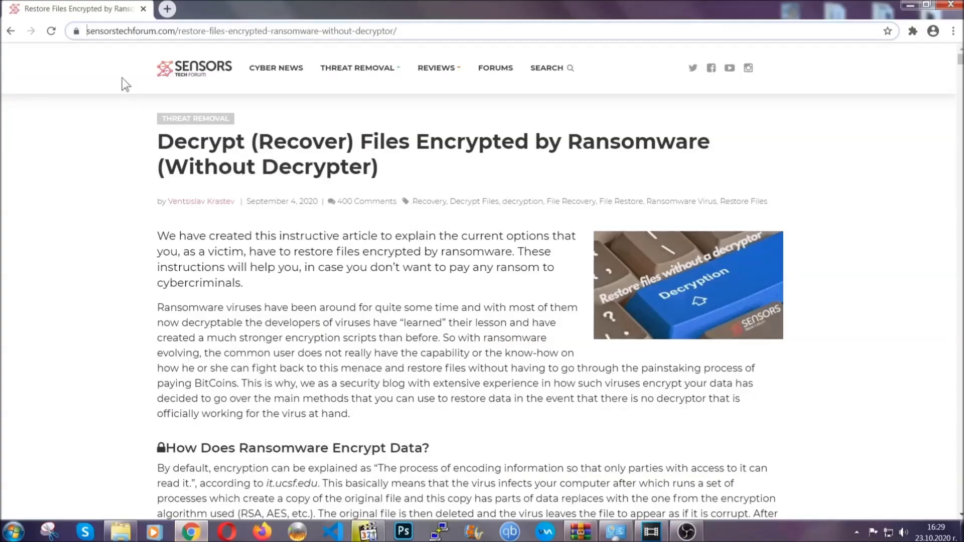
pyautogui.click(98, 31)
pyautogui.moveTo(89, 31); pyautogui.dragTo(435, 35)
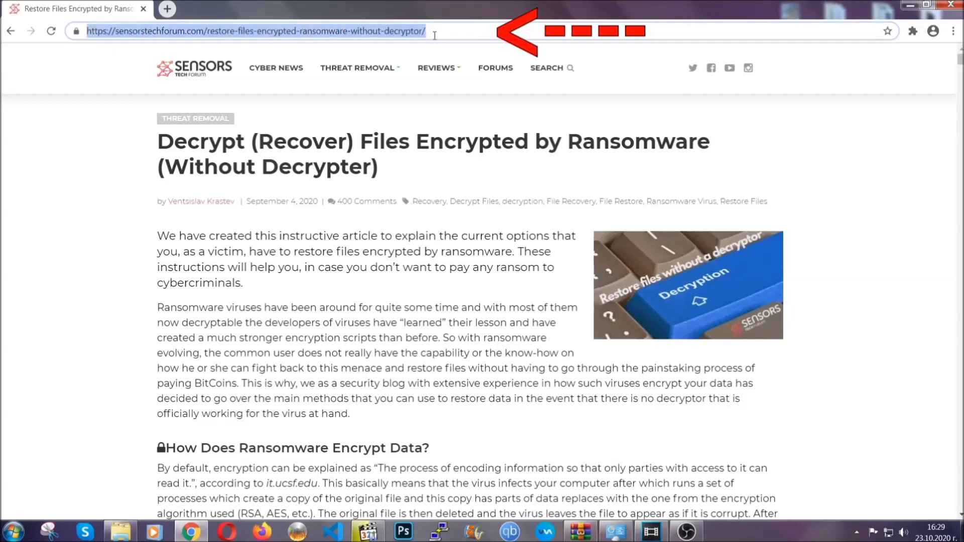
# Scroll down to the recovery methods and expand Method 2, Restore Data via Windows Backup.
pyautogui.moveTo(436, 98)
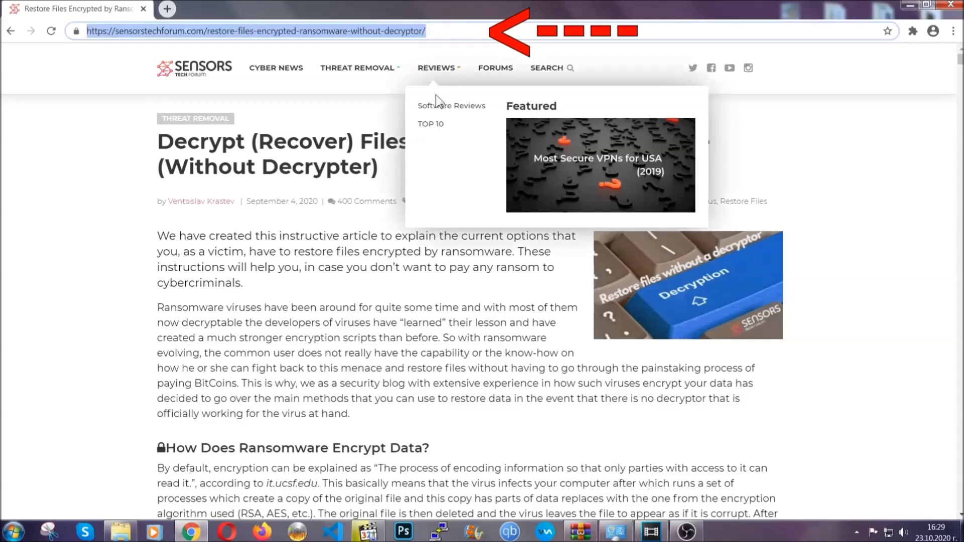
pyautogui.scroll(-5, 495, 274)
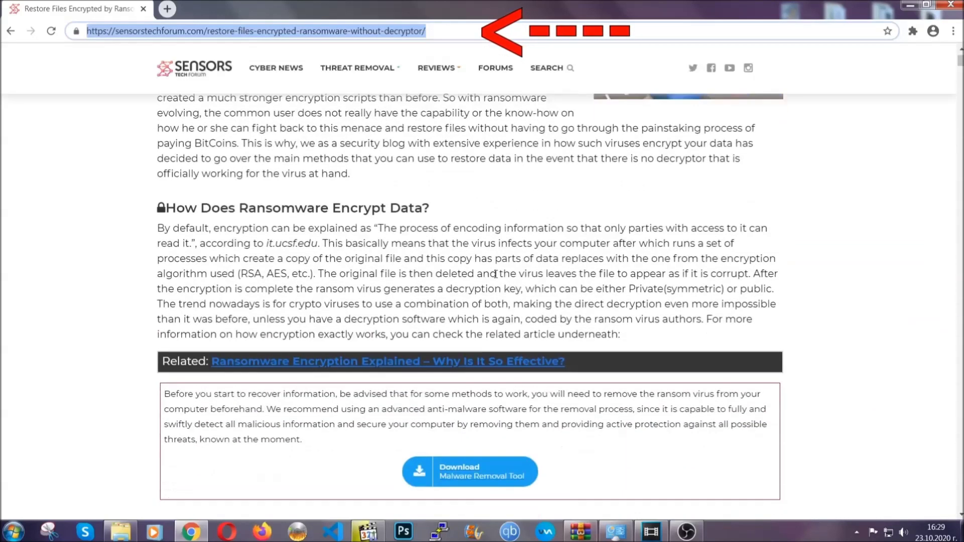
pyautogui.scroll(-6, 496, 274)
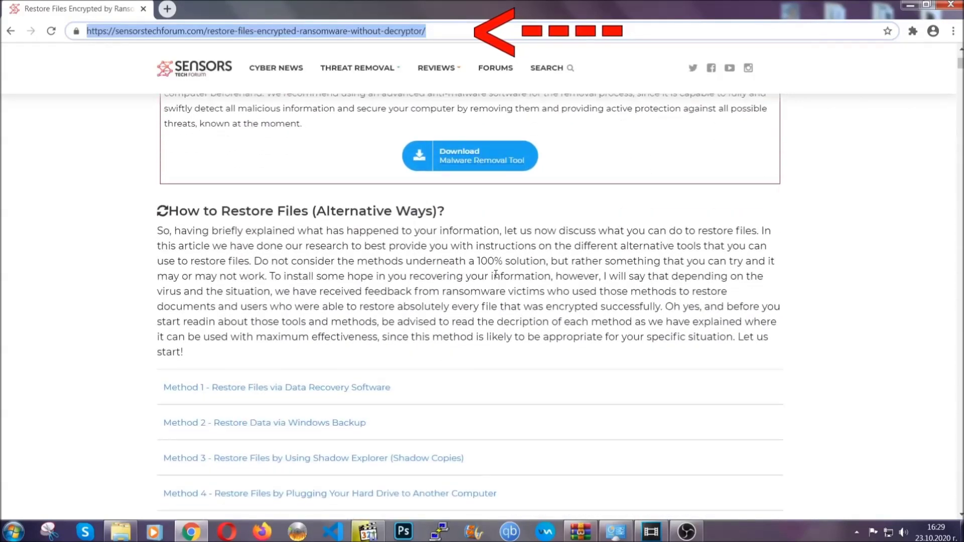
pyautogui.scroll(-3, 496, 274)
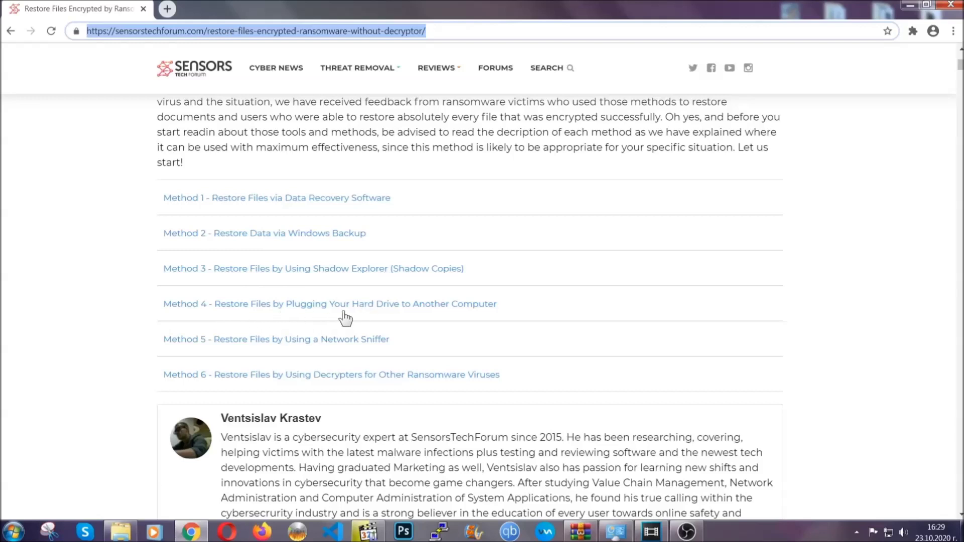
pyautogui.click(300, 233)
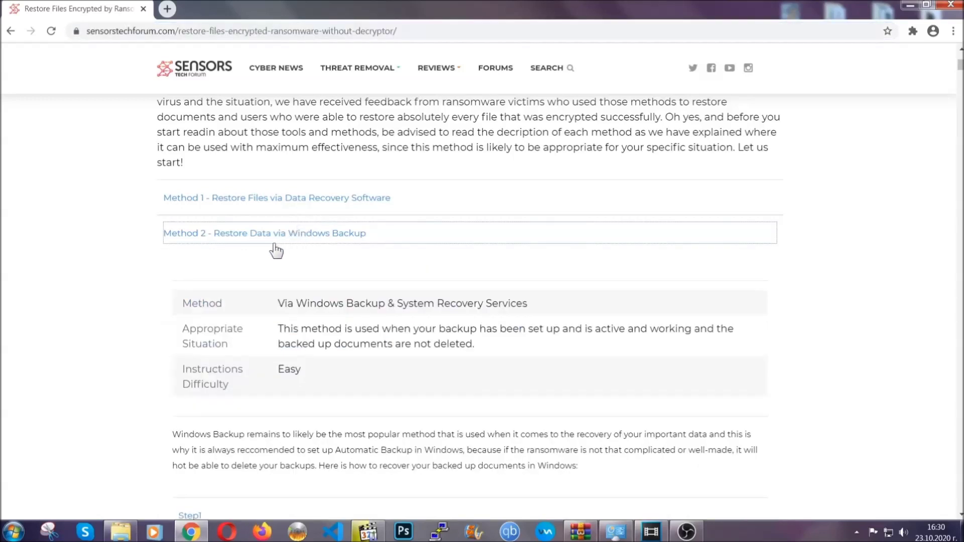
# Expand Step1, Step2 and Step3 of the Windows Backup recovery method.
pyautogui.moveTo(278, 303); pyautogui.dragTo(339, 381)
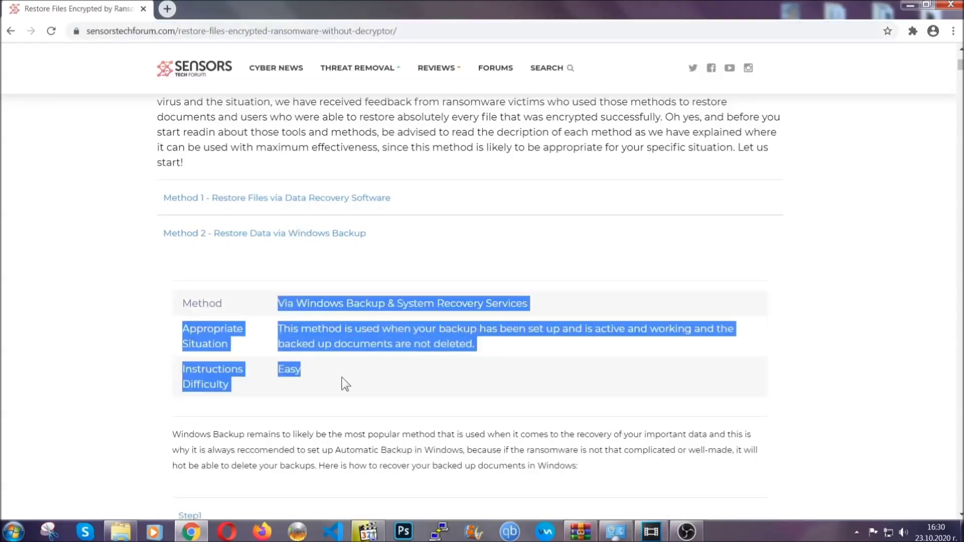
pyautogui.click(345, 375)
pyautogui.scroll(-3, 345, 375)
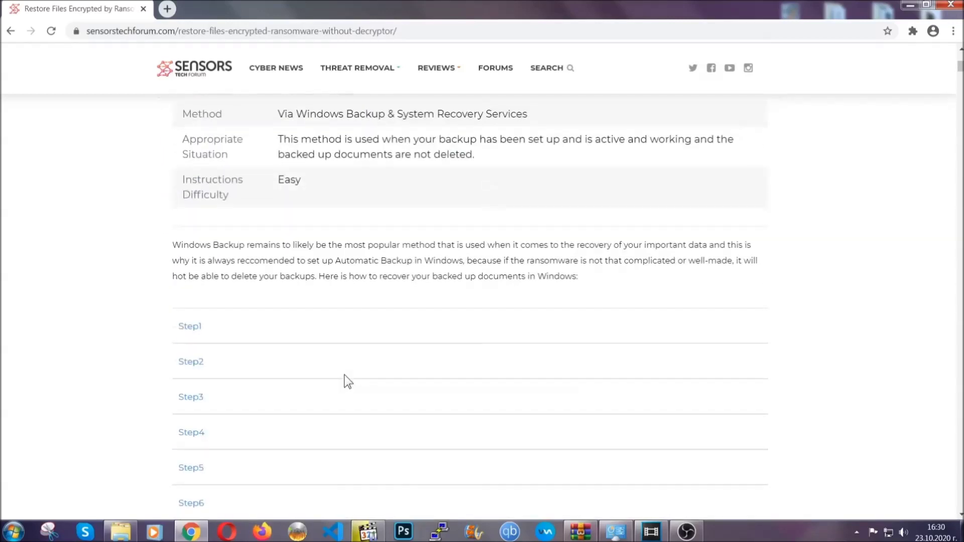
pyautogui.scroll(-1, 344, 374)
pyautogui.click(201, 262)
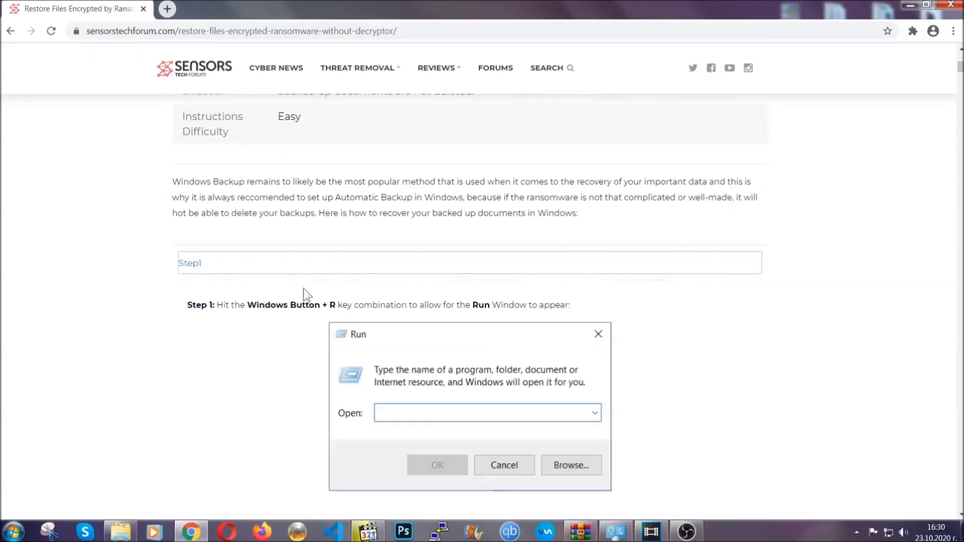
pyautogui.scroll(-4, 452, 316)
pyautogui.click(225, 314)
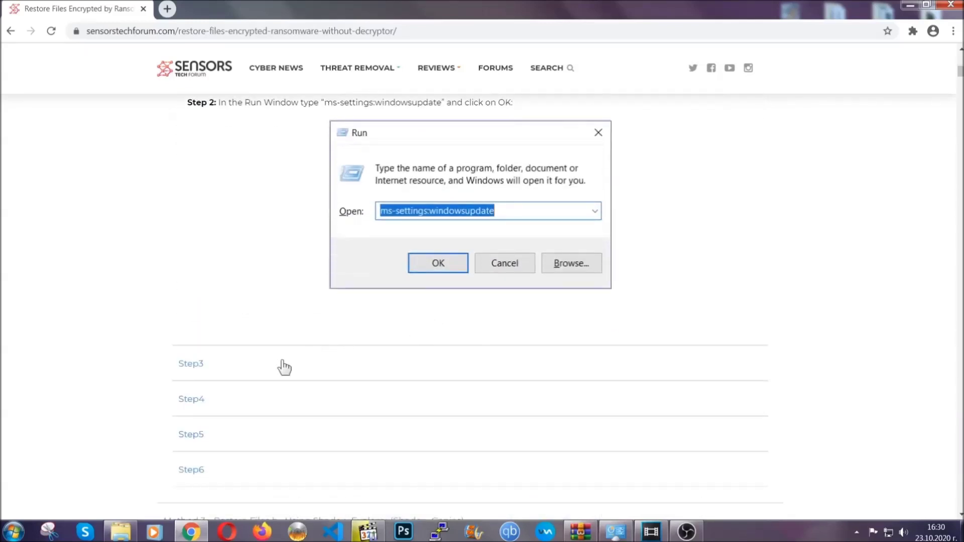
pyautogui.click(284, 366)
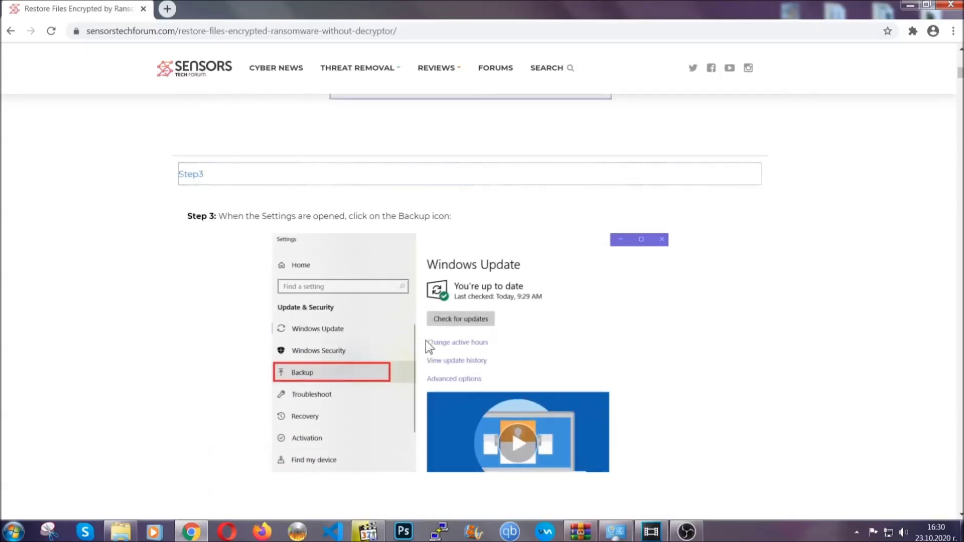
# Return to the top of the article and minimize Chrome to show the desktop.
pyautogui.scroll(-4, 425, 343)
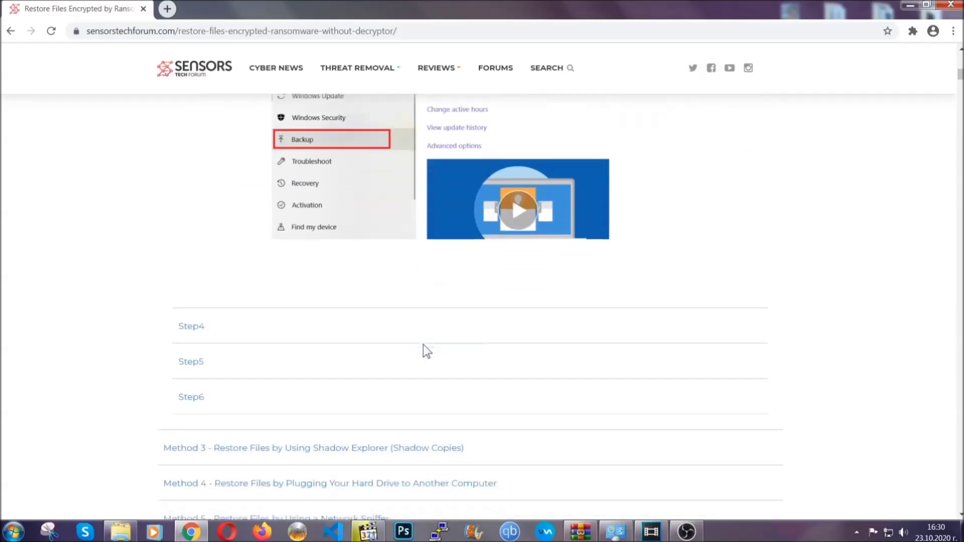
pyautogui.scroll(-8, 423, 344)
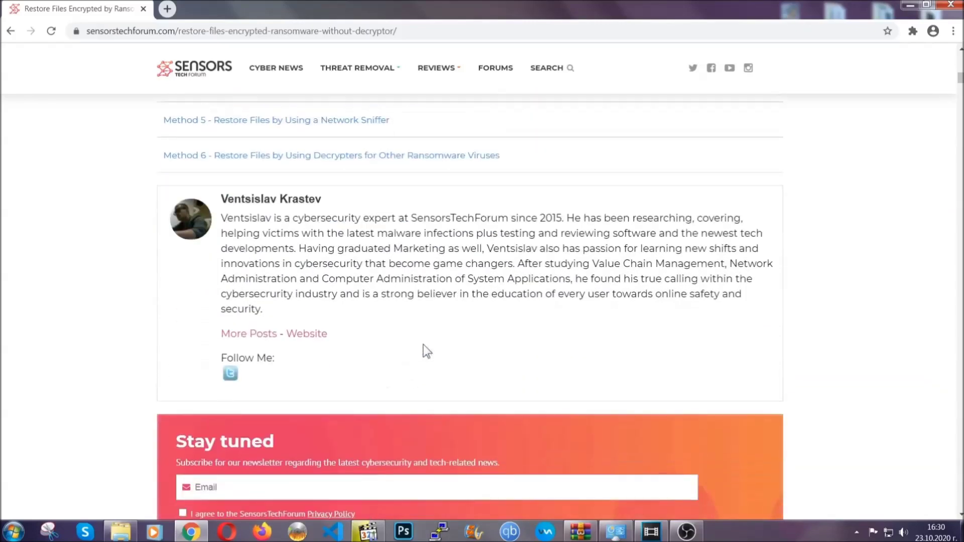
pyautogui.scroll(20, 423, 345)
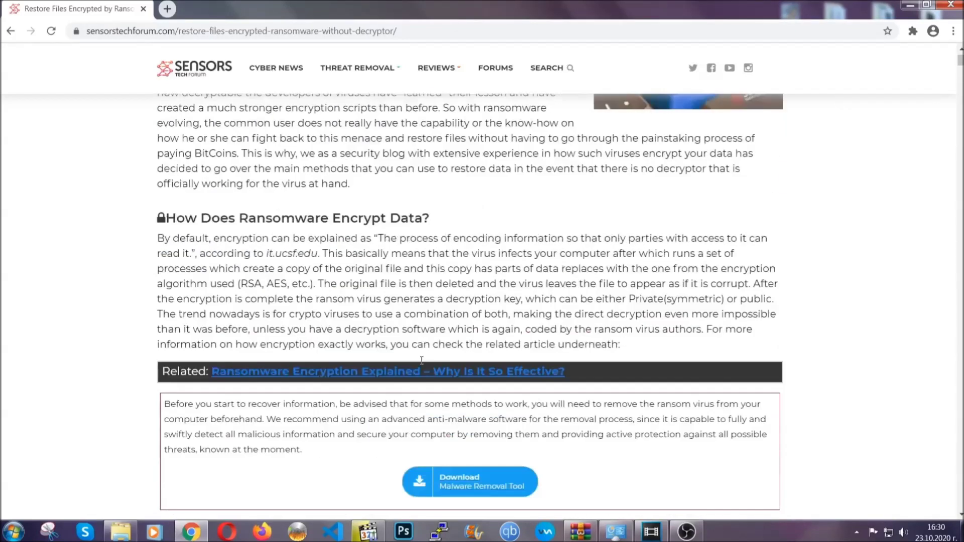
pyautogui.scroll(4, 422, 359)
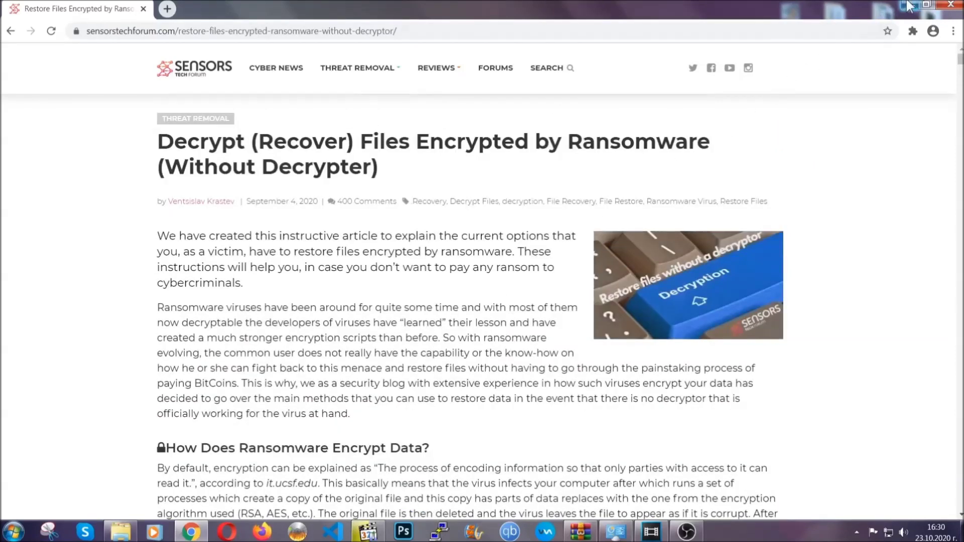
pyautogui.click(909, 4)
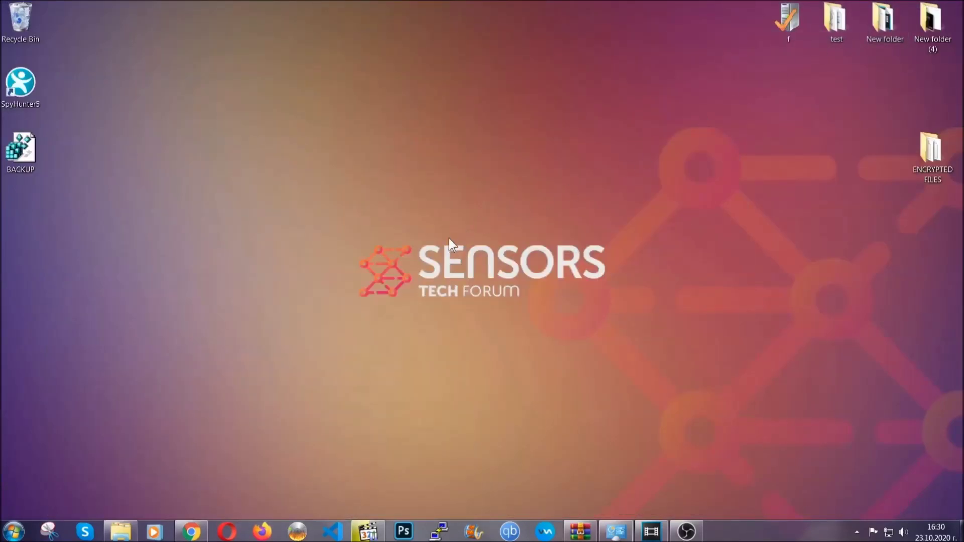